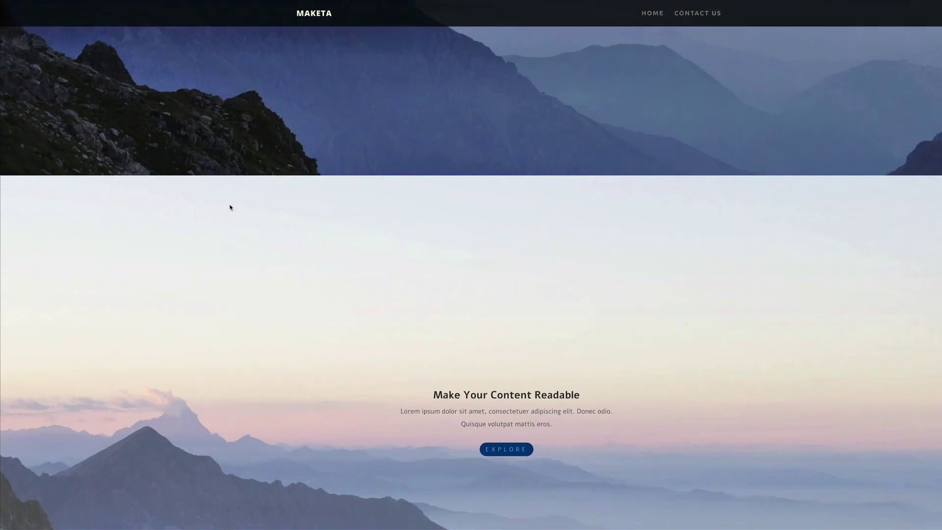
scroll(229, 206, down, 4)
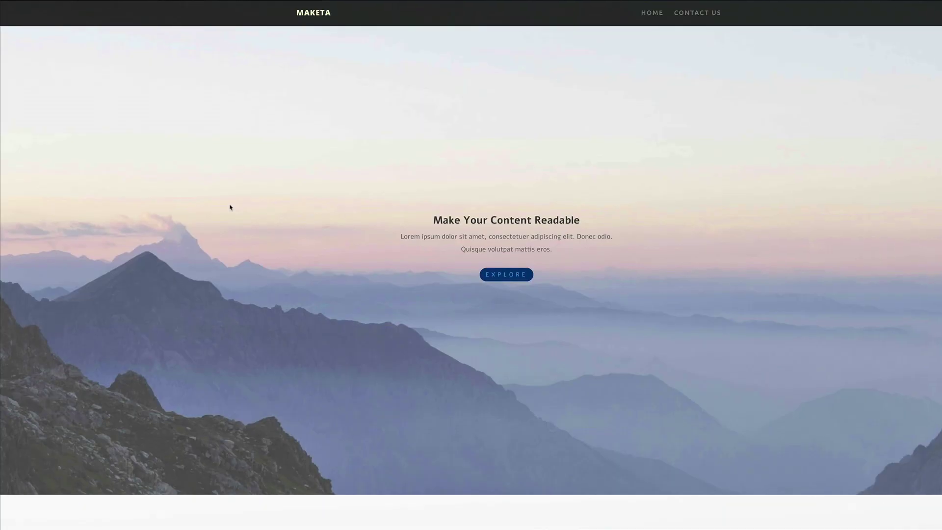
scroll(230, 207, down, 5)
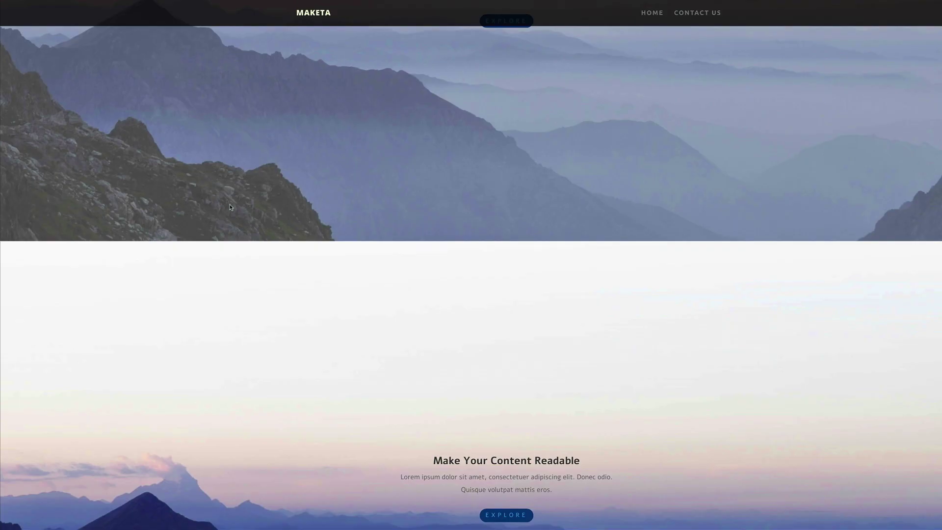
scroll(230, 207, down, 5)
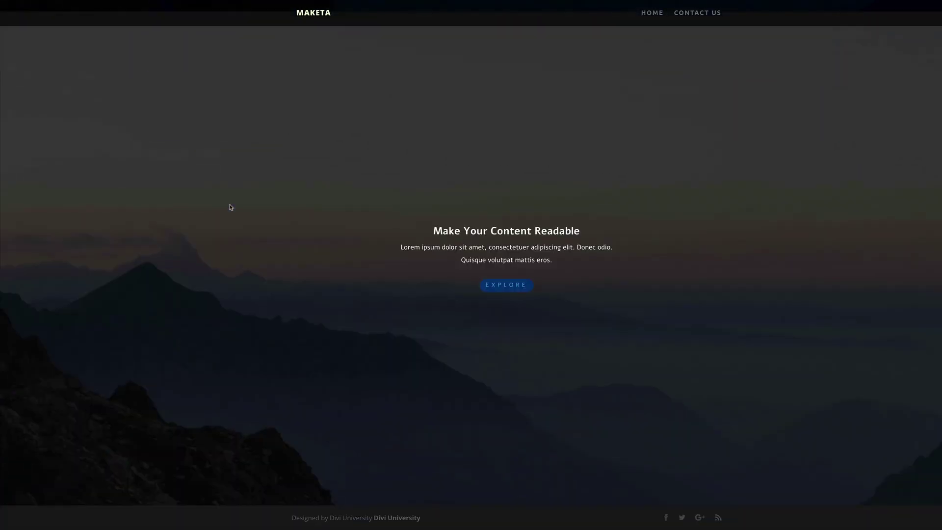
scroll(230, 207, up, 10)
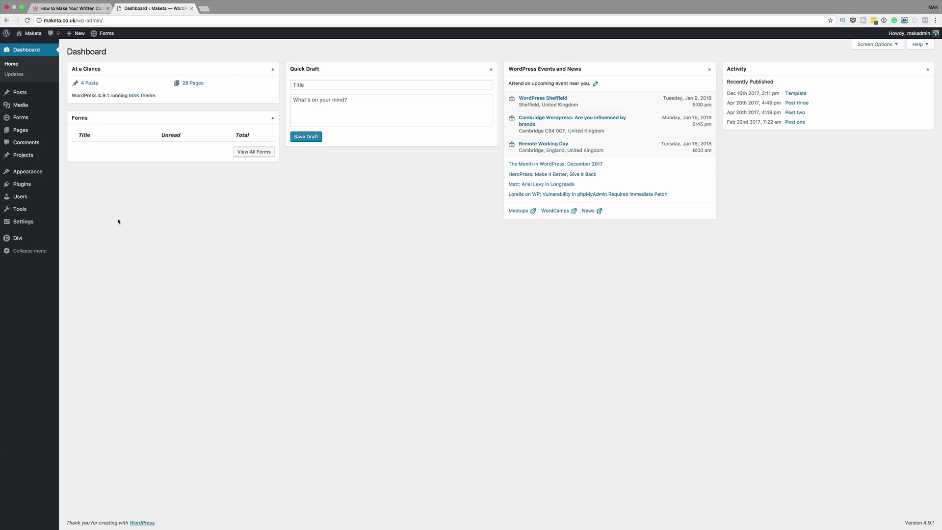
Create a new page titled "contrast", enable the Divi Builder for it and open it in the Visual Builder
mouse_move(22, 133)
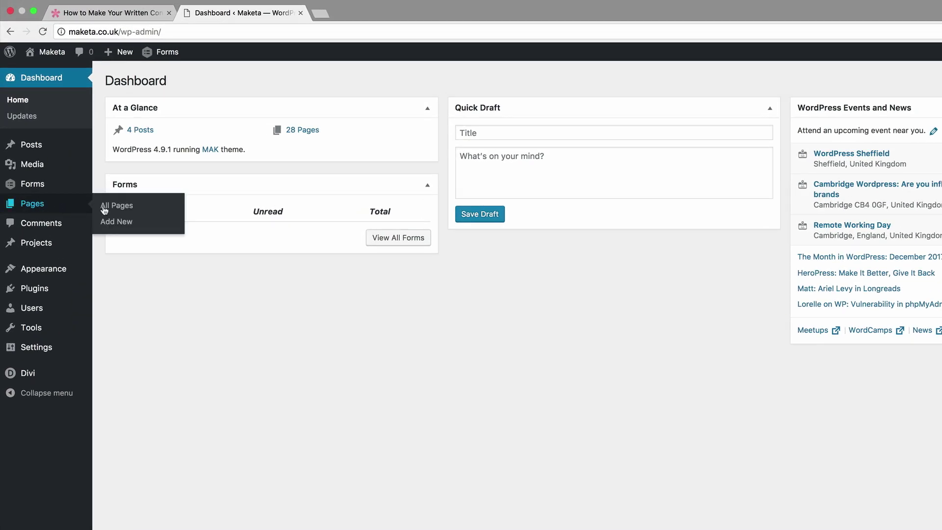
click(129, 223)
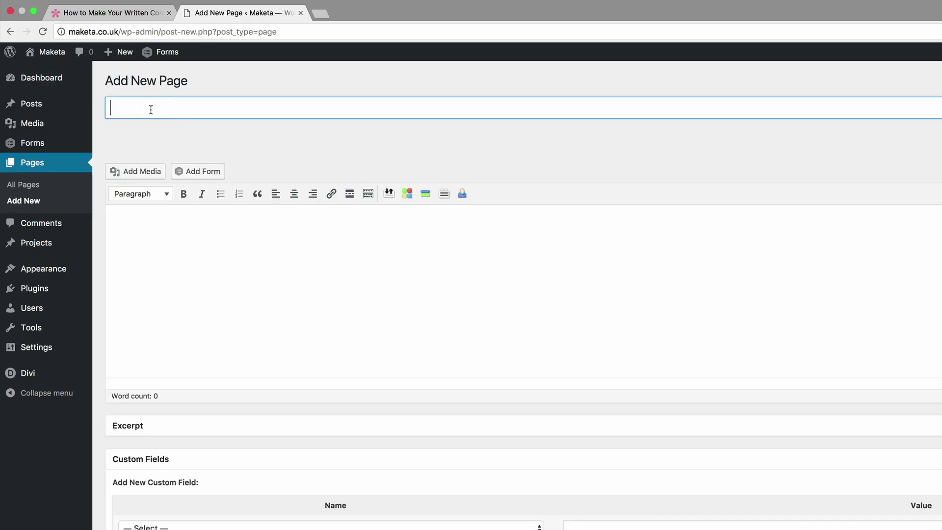
text(contra)
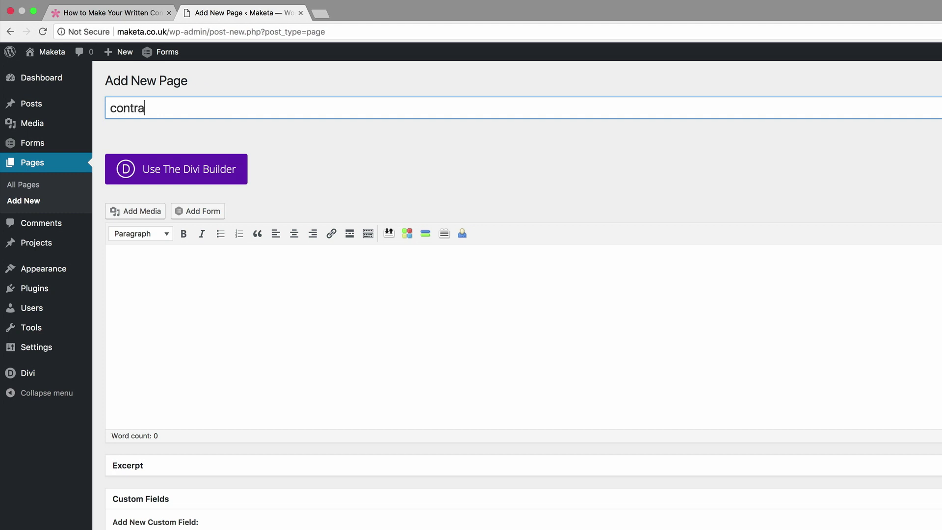
text(st)
click(208, 176)
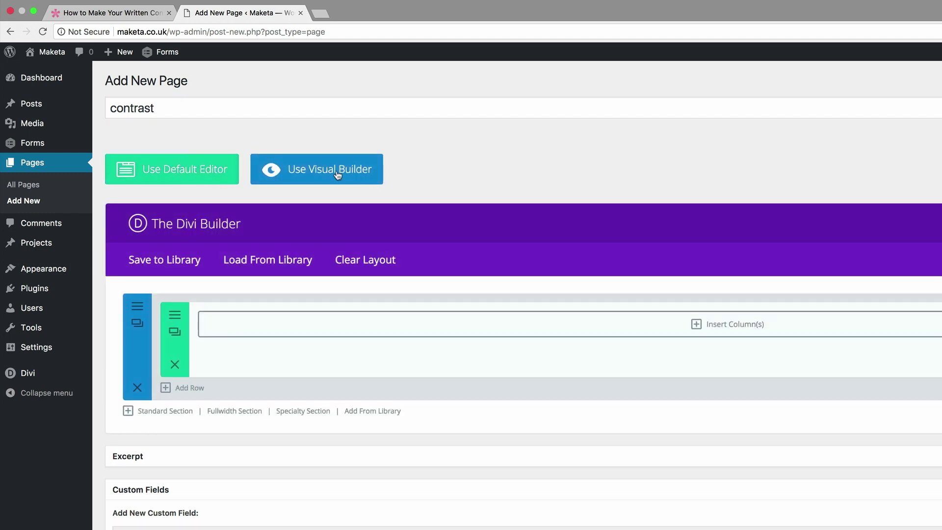
click(336, 172)
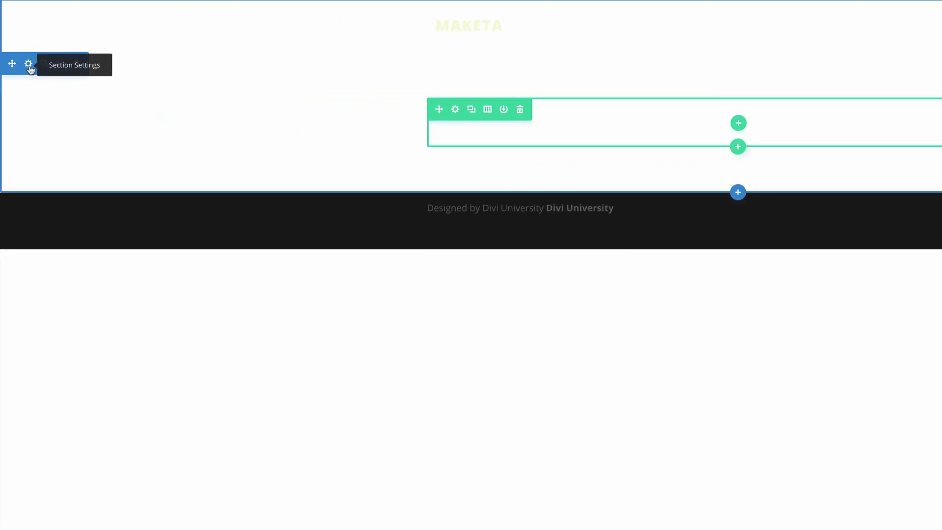
Set the section's background image to the mountain sunset photo "park-3015717" from the media library and save the section settings
click(29, 66)
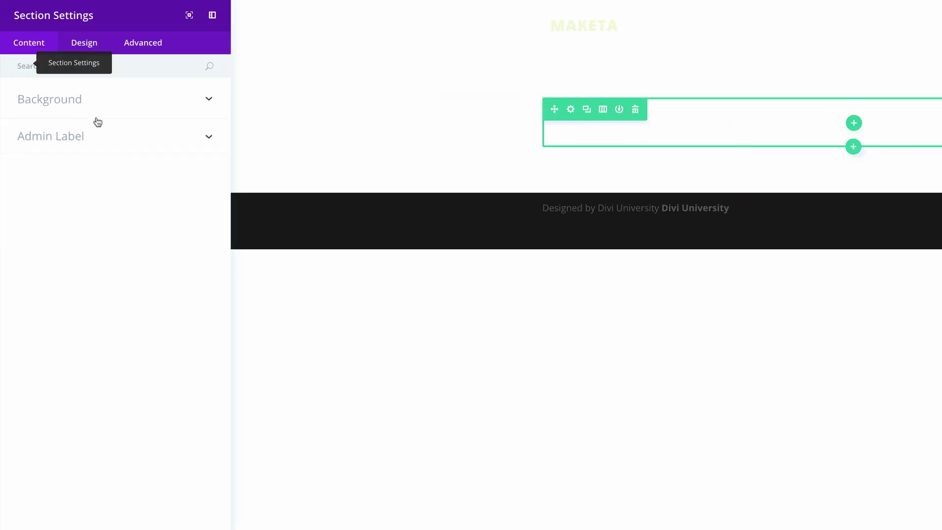
click(65, 100)
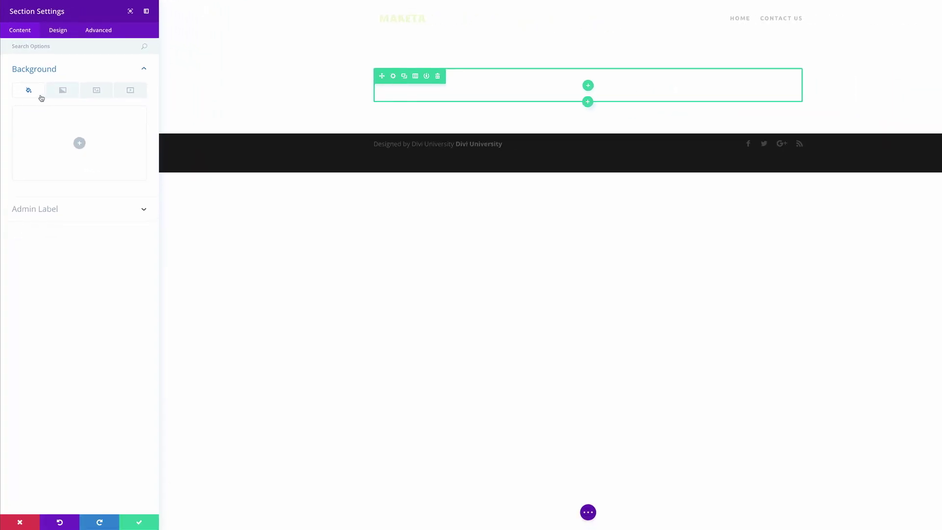
click(98, 92)
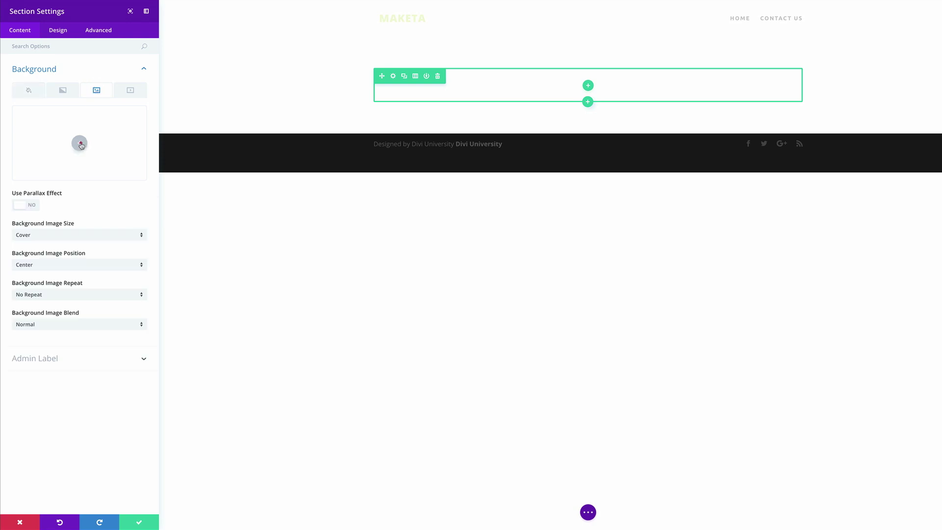
click(80, 143)
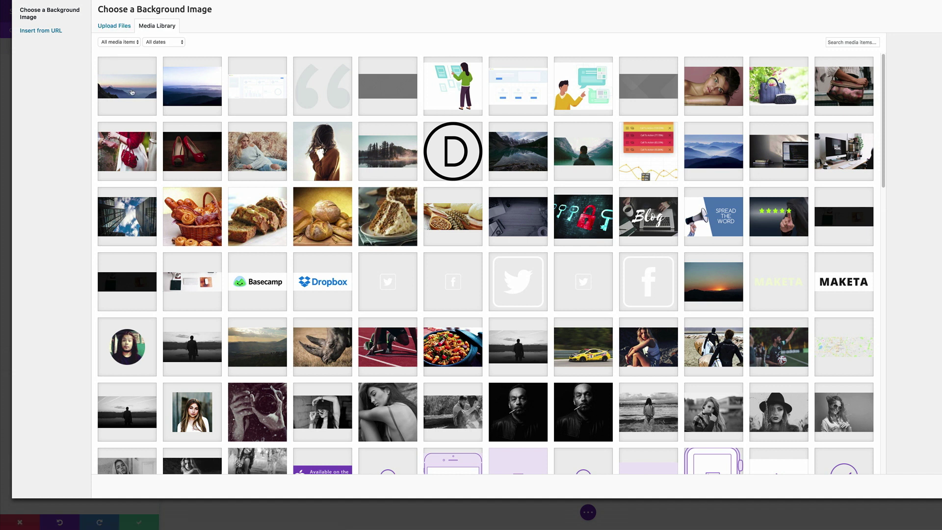
click(139, 91)
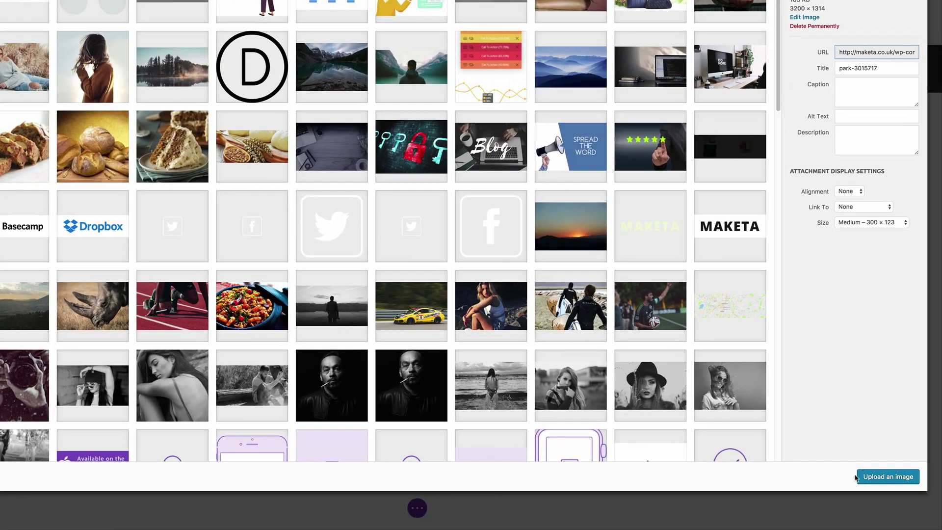
click(891, 476)
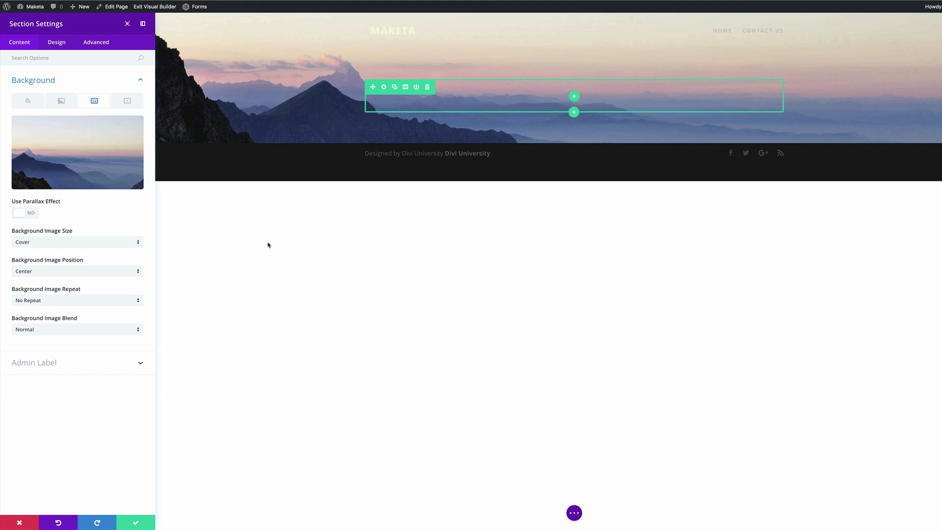
click(132, 521)
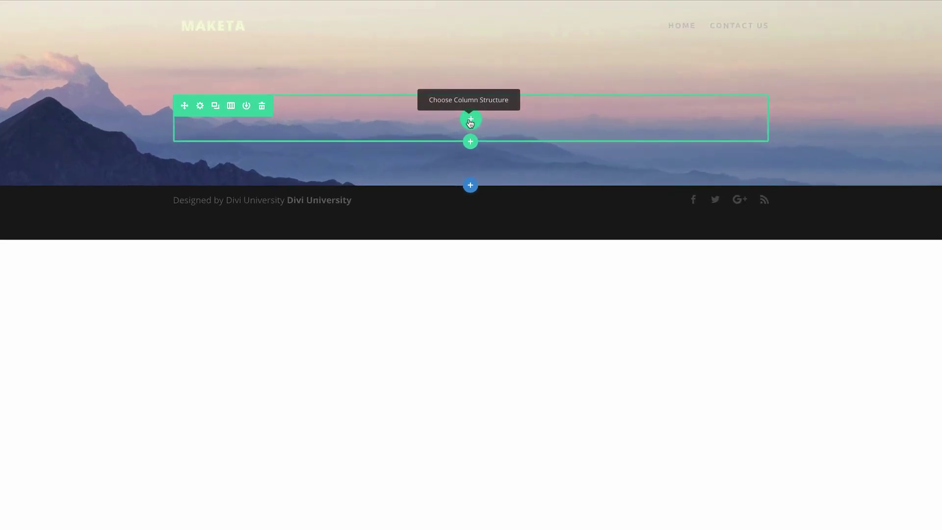
Give the empty row a single-column layout and insert a Text module in it
click(469, 121)
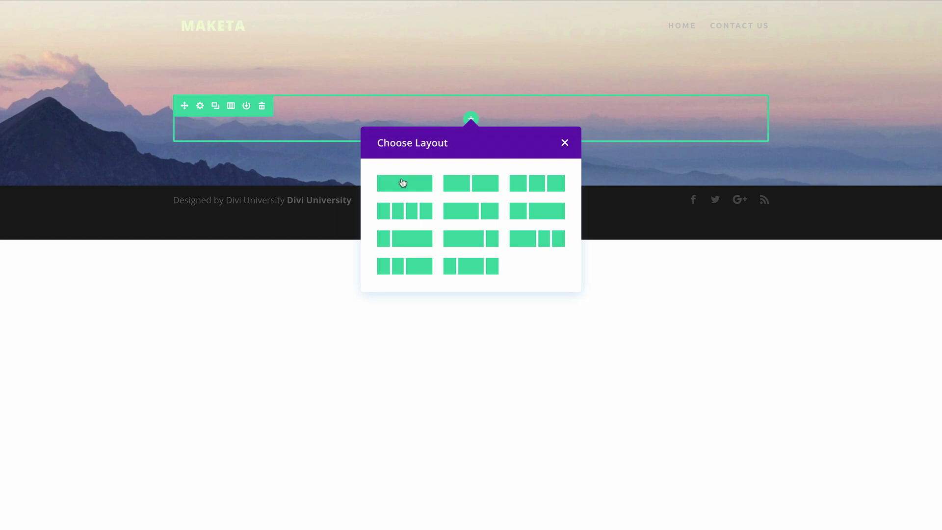
click(402, 183)
click(444, 206)
text(text)
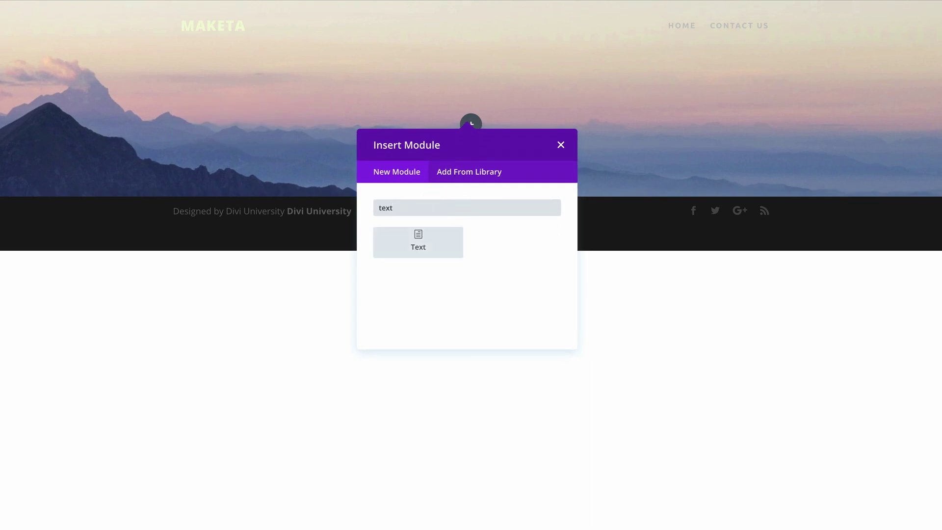
click(425, 245)
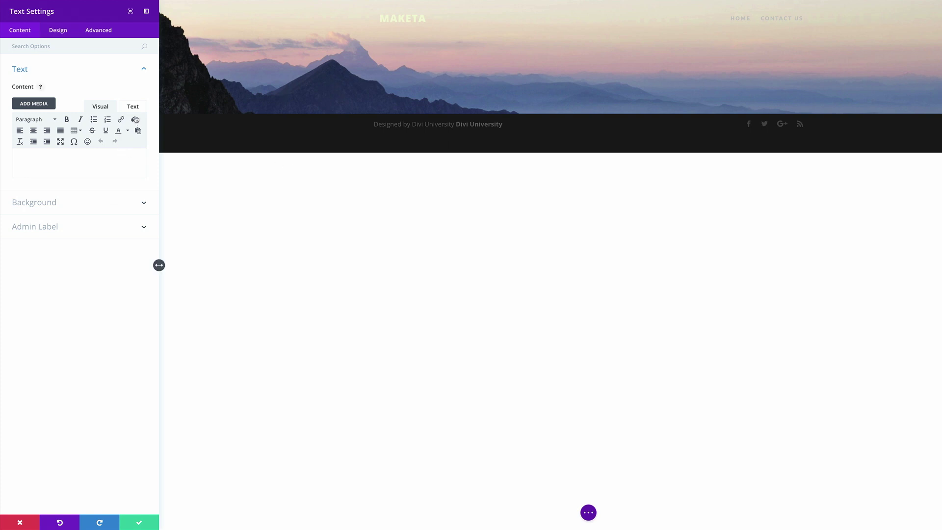
Enter "Make Your Content Readable" and, as a separate paragraph, "Lorem ipsum dolor sit amet, consectetuer adipiscing elit. Donec odio. Quisque volutpat mattis eros."
click(115, 110)
click(96, 127)
text(Make Your Content Readable)
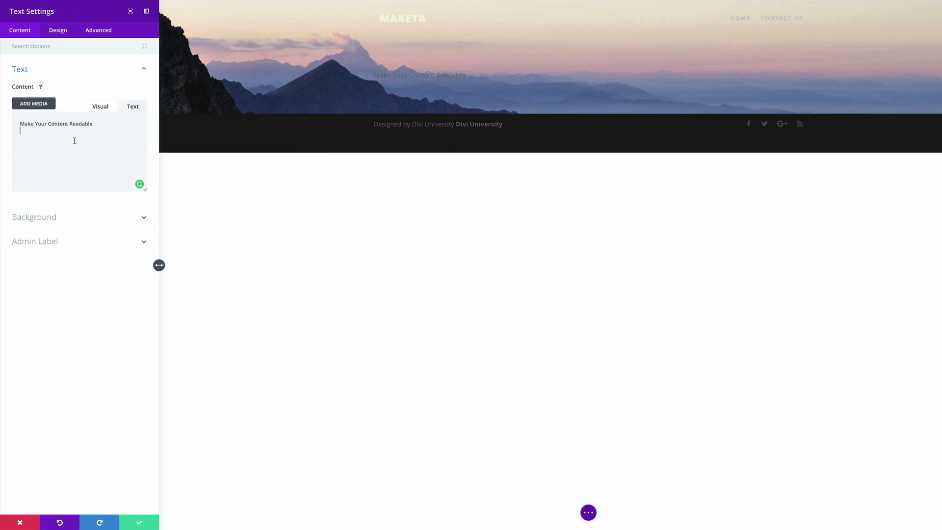
text(Lorem ipsum dolor sit amet, consectetuer adipiscing elit. Donec odio. Quisque volutpat mattis eros.)
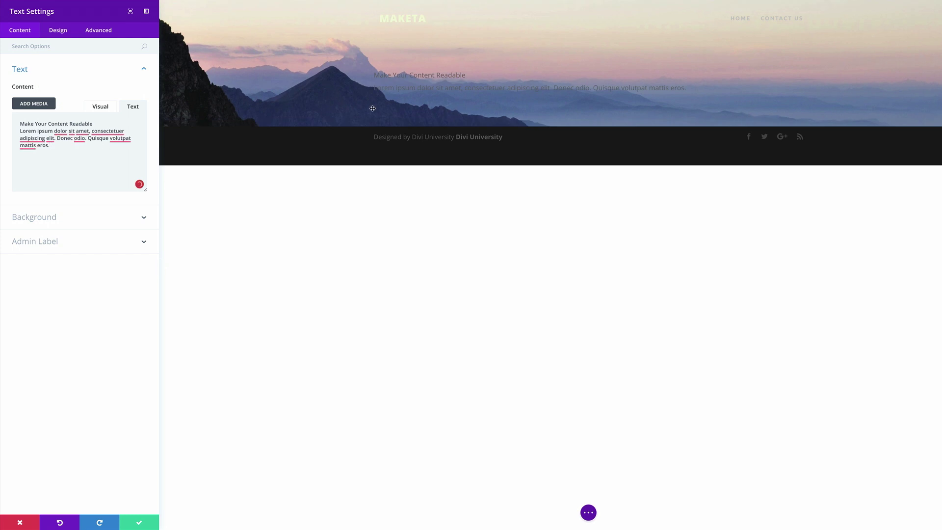
click(104, 108)
click(104, 164)
key(Return)
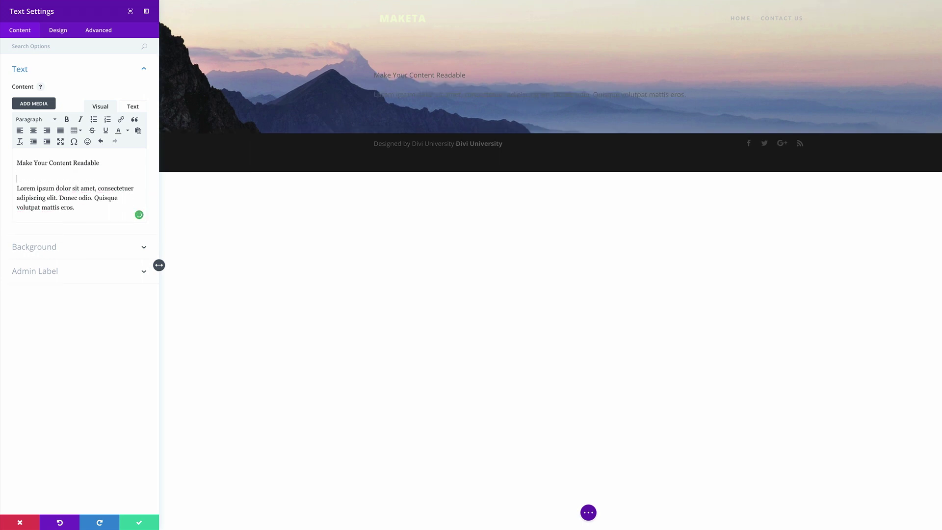
Format the line "Make Your Content Readable" as Heading 2 and remove the empty line below it
drag(109, 160, 12, 160)
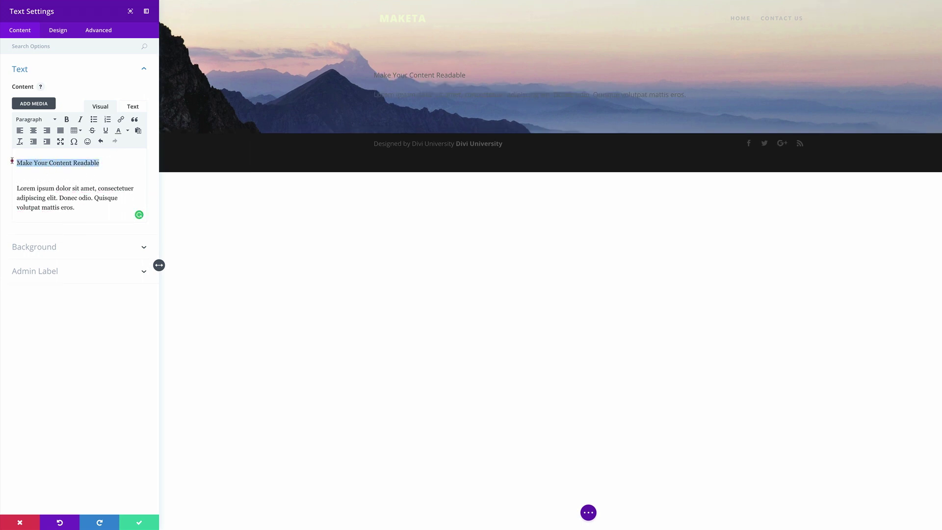
click(45, 119)
click(48, 167)
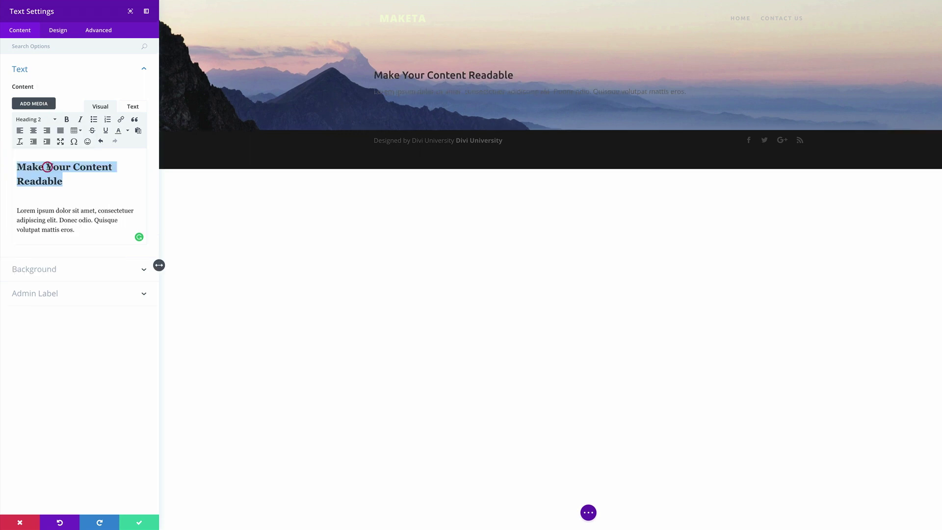
click(74, 184)
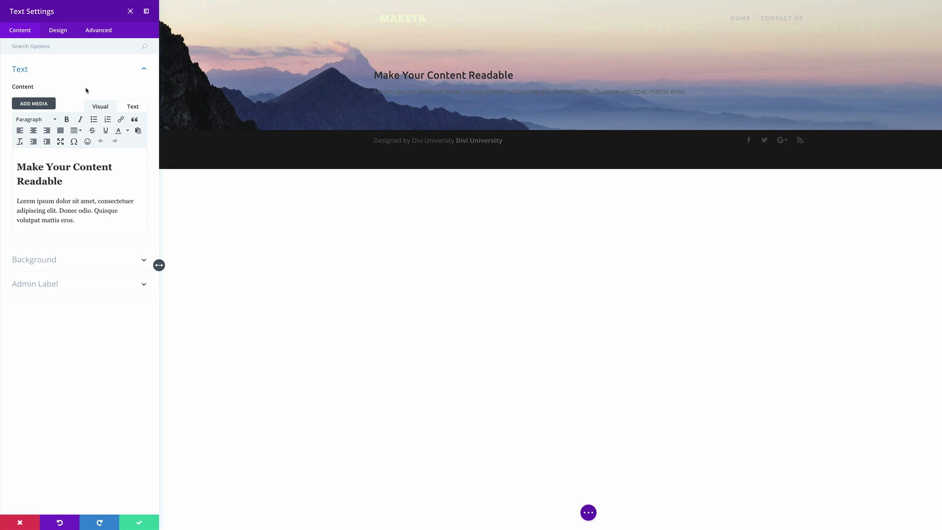
Style the module's Heading 2 text with the Alef font, Bold weight and centered alignment
click(58, 30)
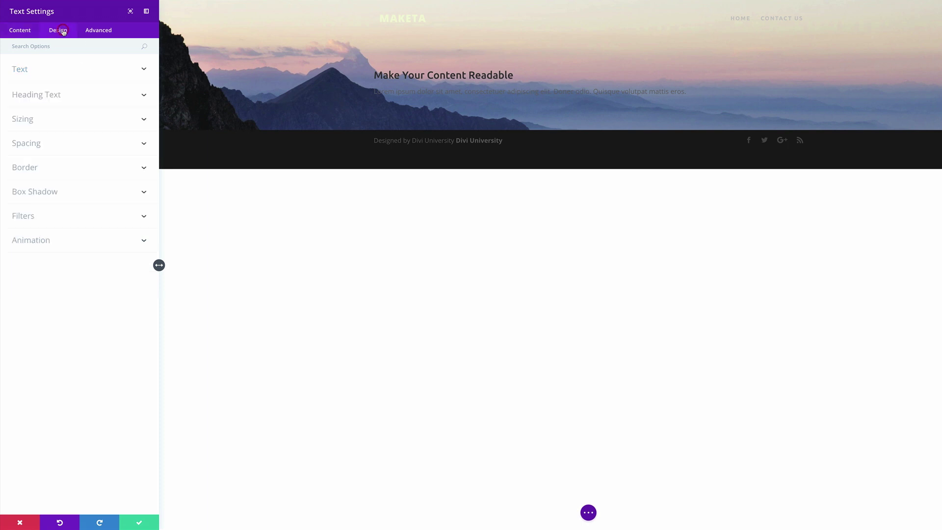
click(58, 96)
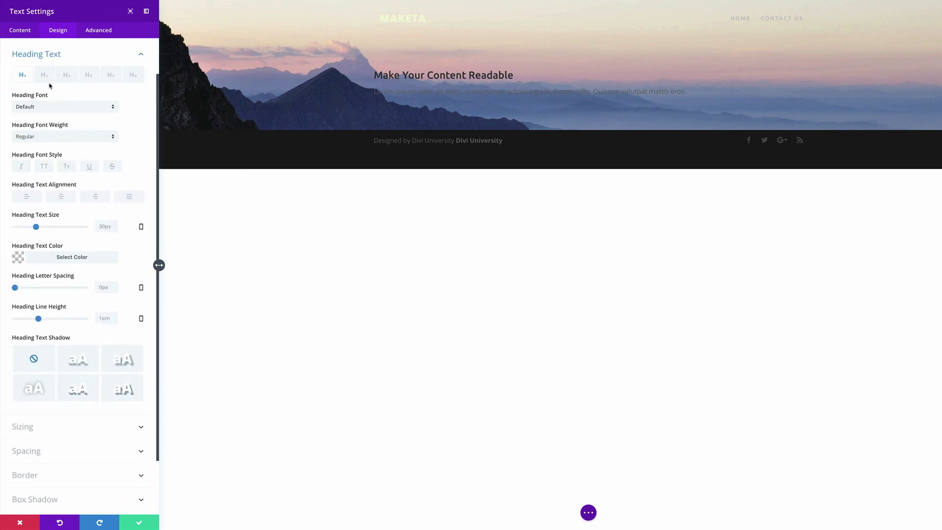
click(44, 76)
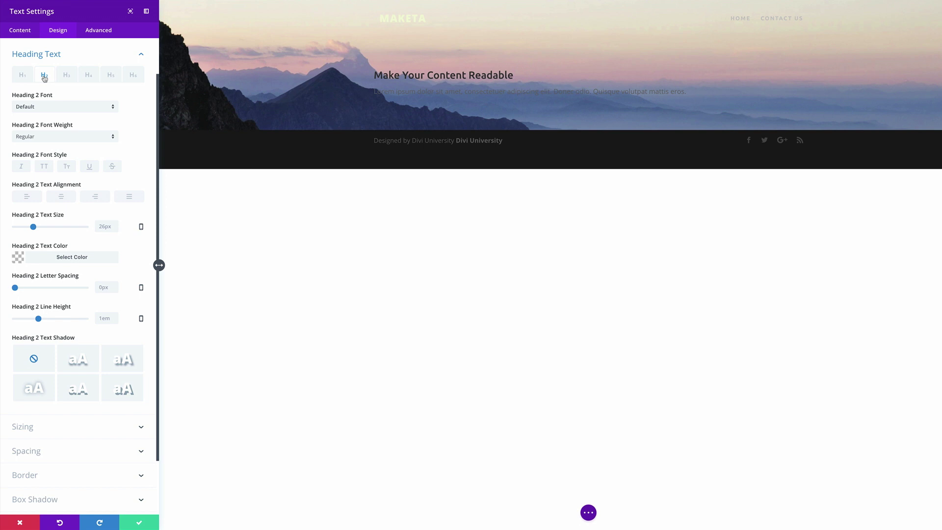
click(40, 106)
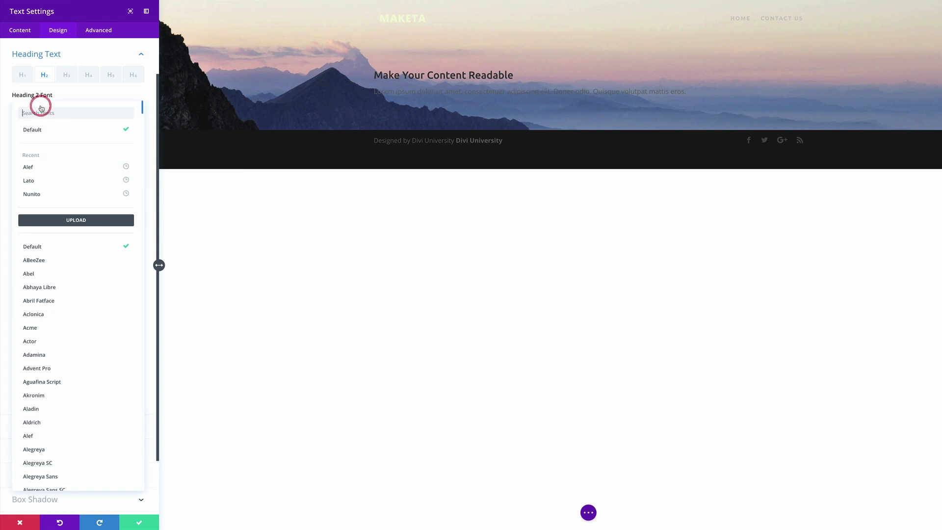
click(38, 167)
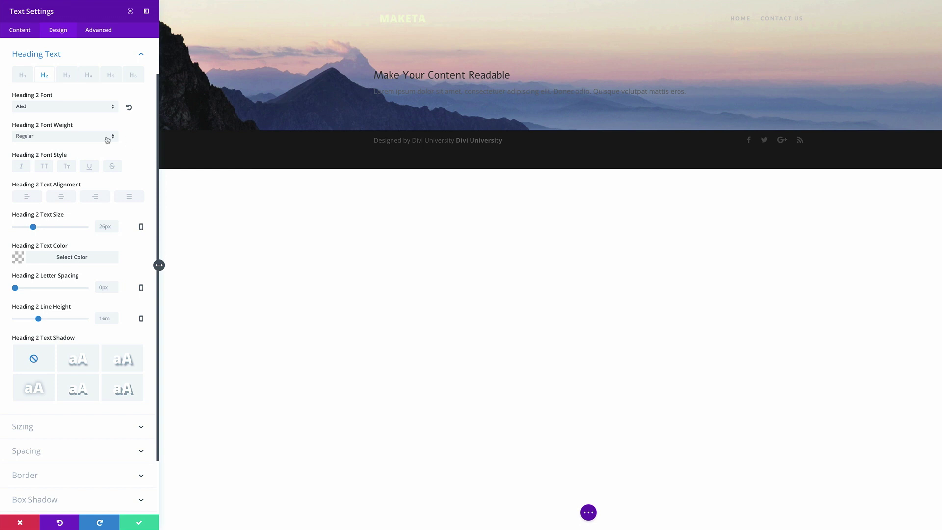
click(74, 138)
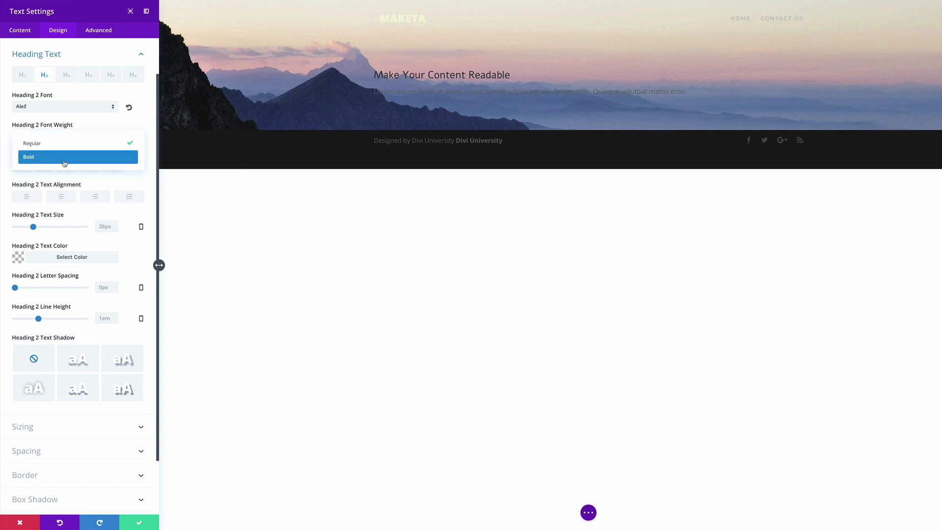
click(67, 158)
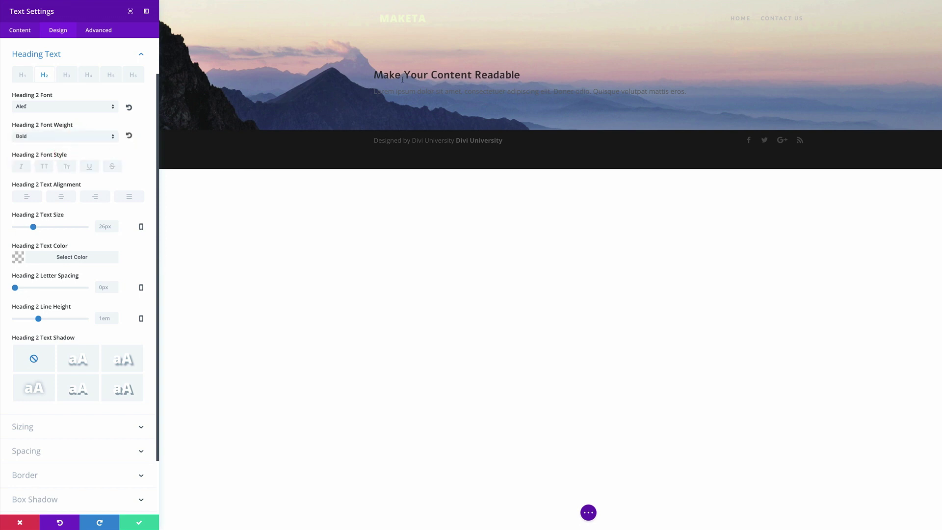
click(61, 197)
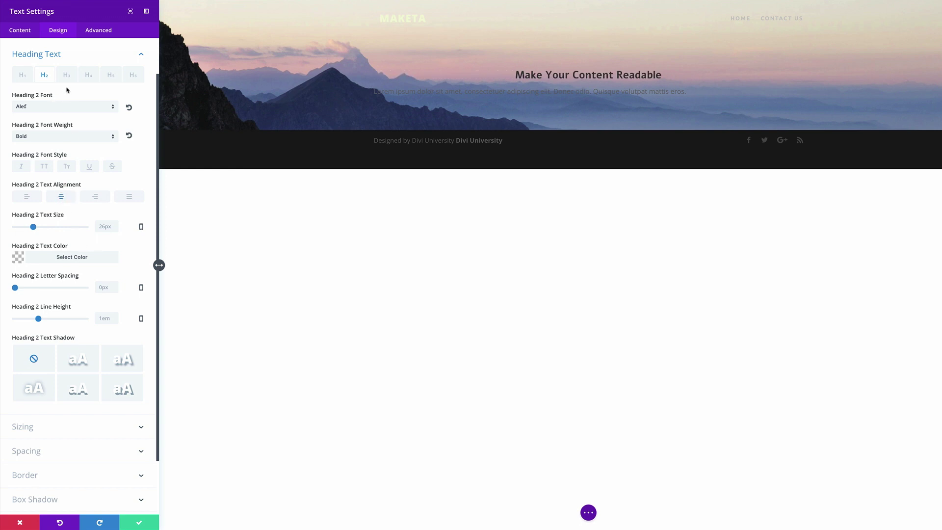
Set the Text module's body text orientation to centered
scroll(93, 213, up, 2)
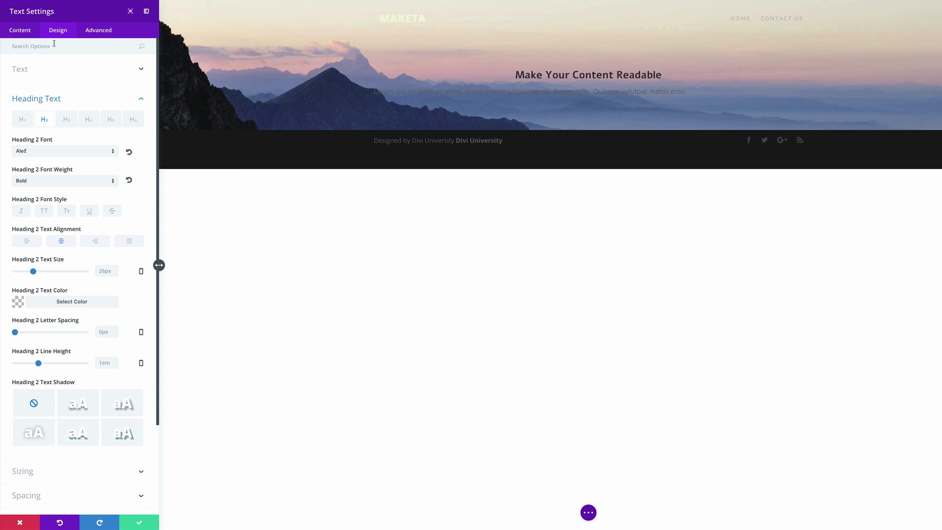
click(30, 72)
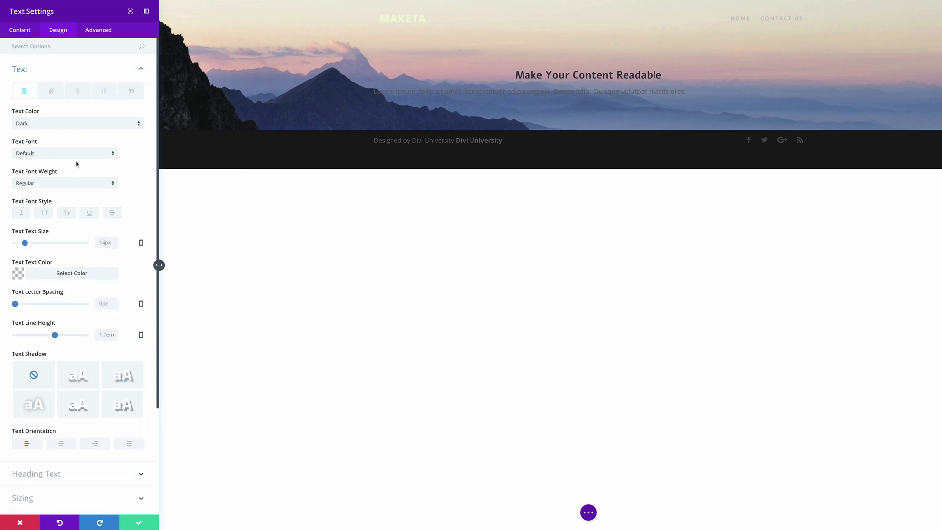
scroll(79, 294, down, 3)
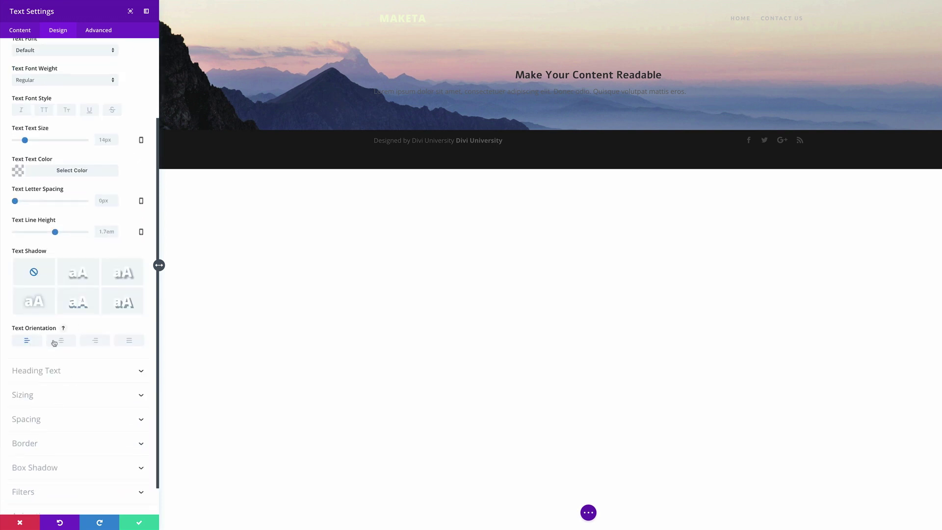
click(62, 342)
Reduce the Text module's width to 51% and center the module in its column
click(39, 399)
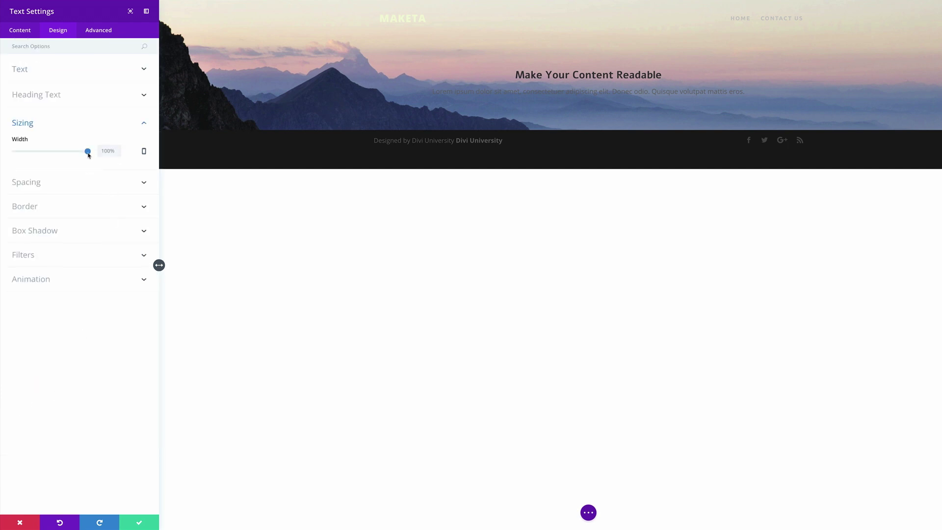
drag(87, 151, 53, 153)
drag(53, 153, 53, 153)
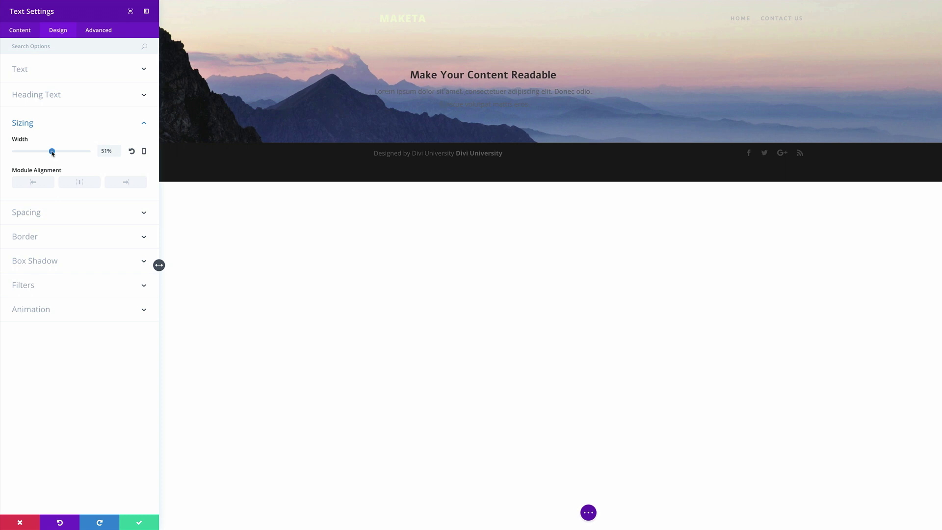
click(80, 182)
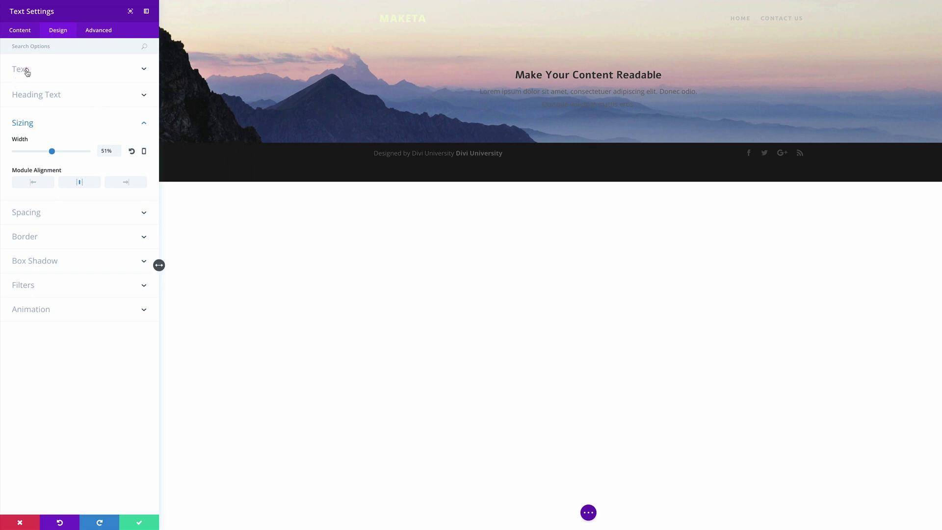
Set the body text font to Alef and save the Text module's settings
click(27, 73)
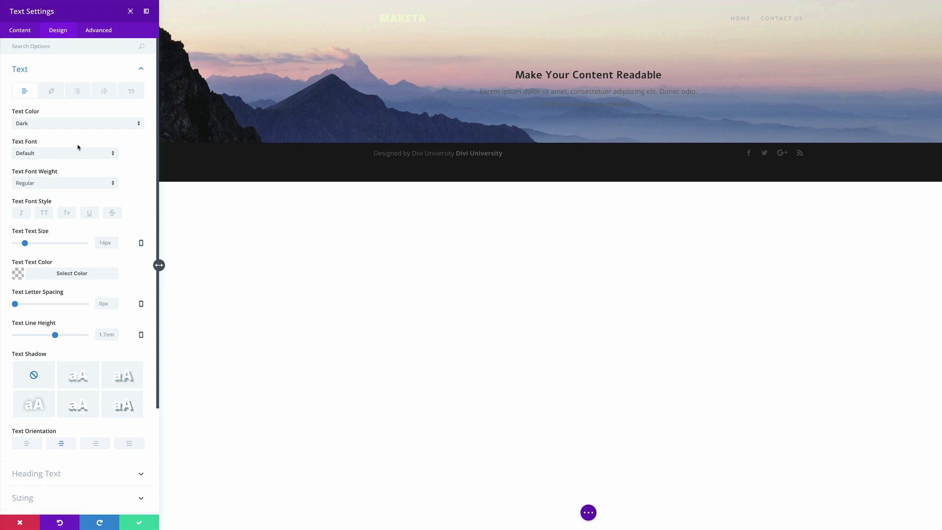
click(48, 156)
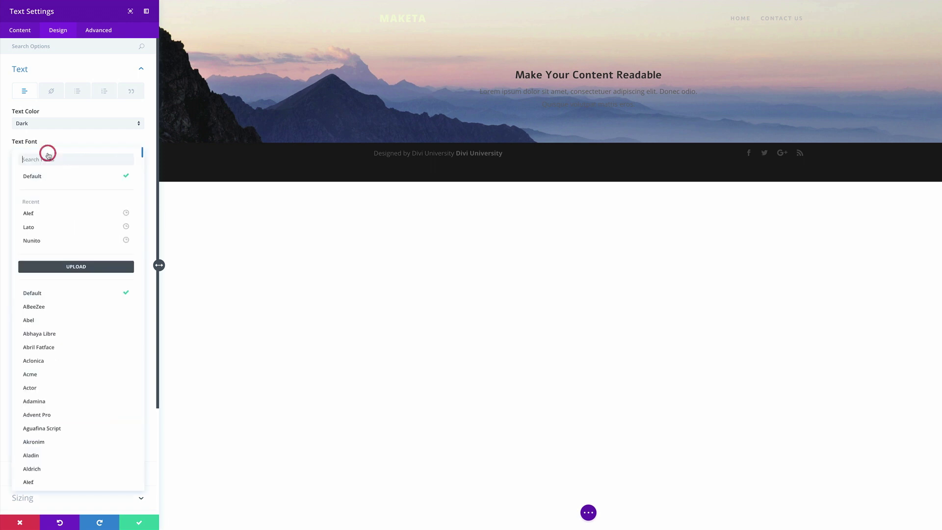
click(43, 212)
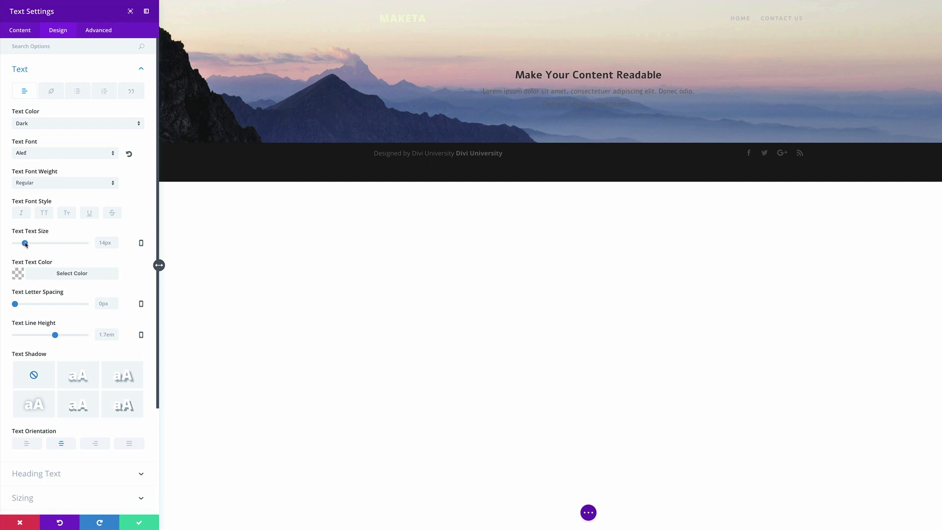
drag(26, 244, 27, 244)
click(140, 524)
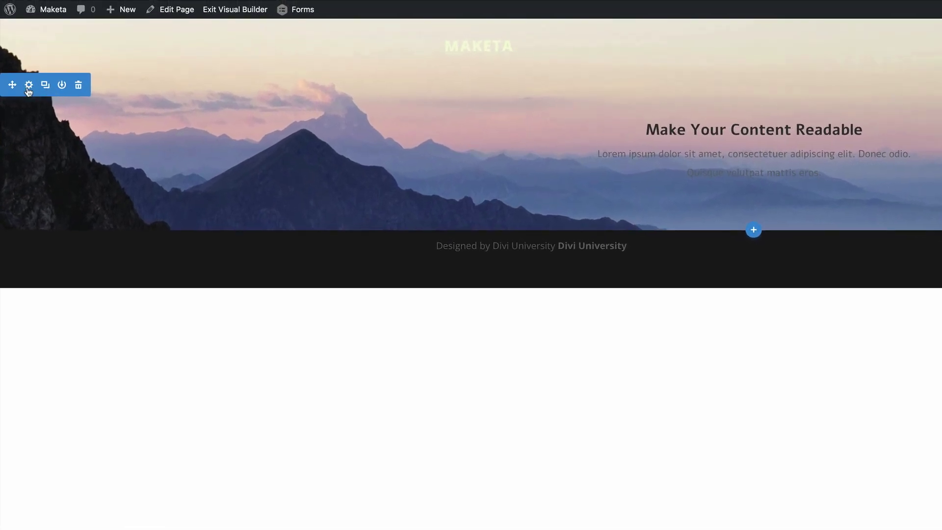
Give the section 20% custom padding at top and bottom and save the section settings
click(29, 86)
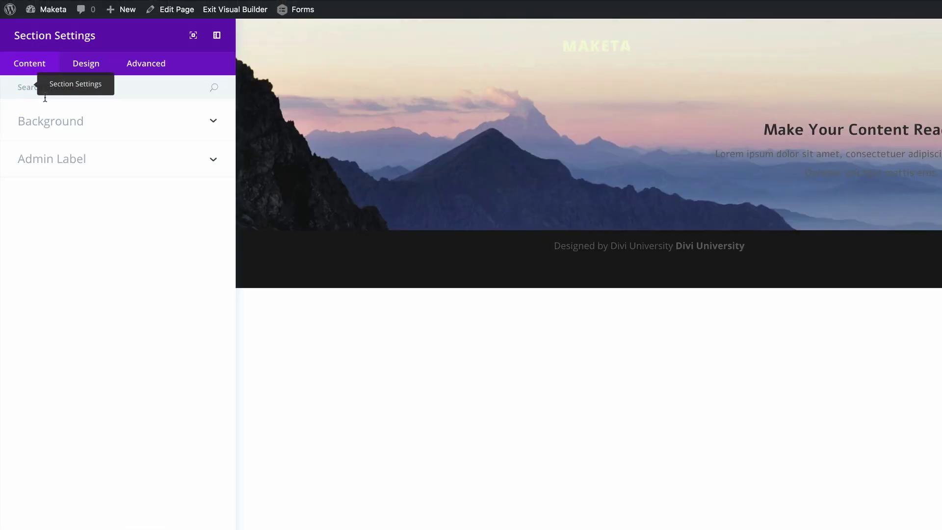
click(86, 63)
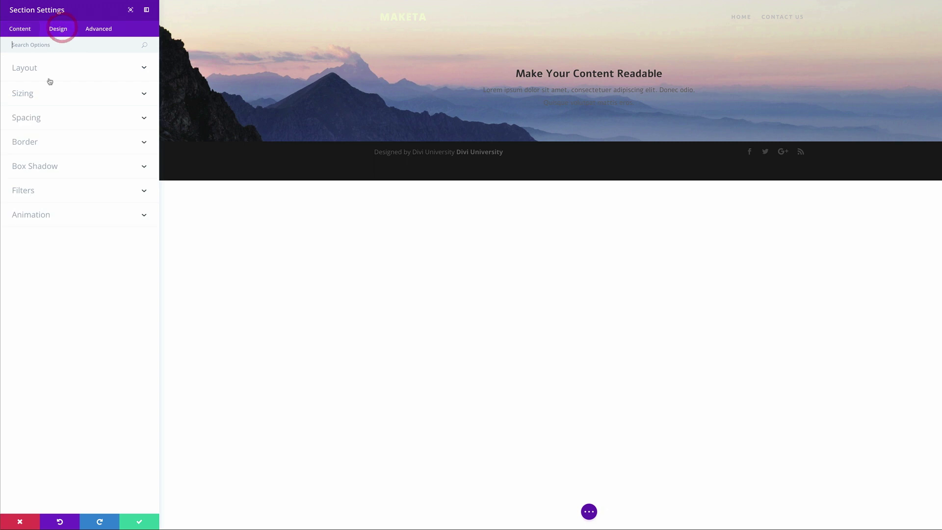
click(37, 118)
click(23, 186)
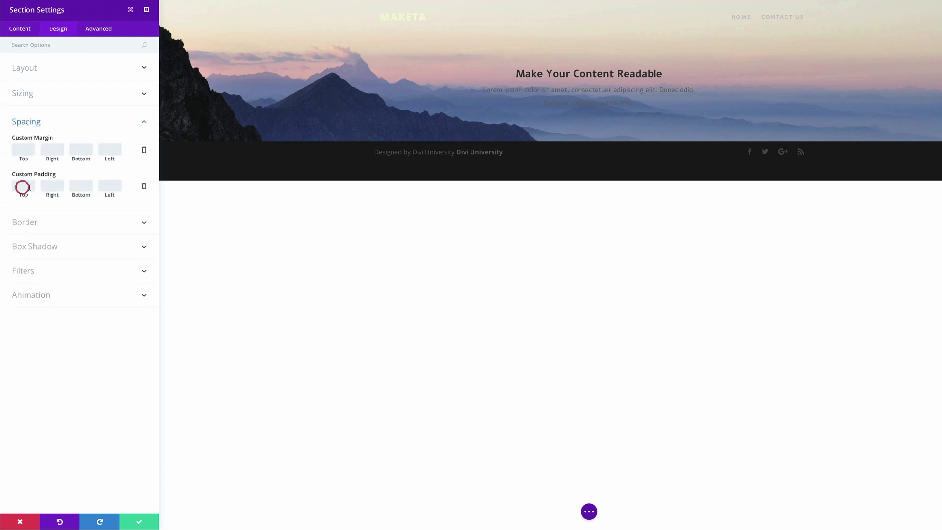
text(20)
click(21, 197)
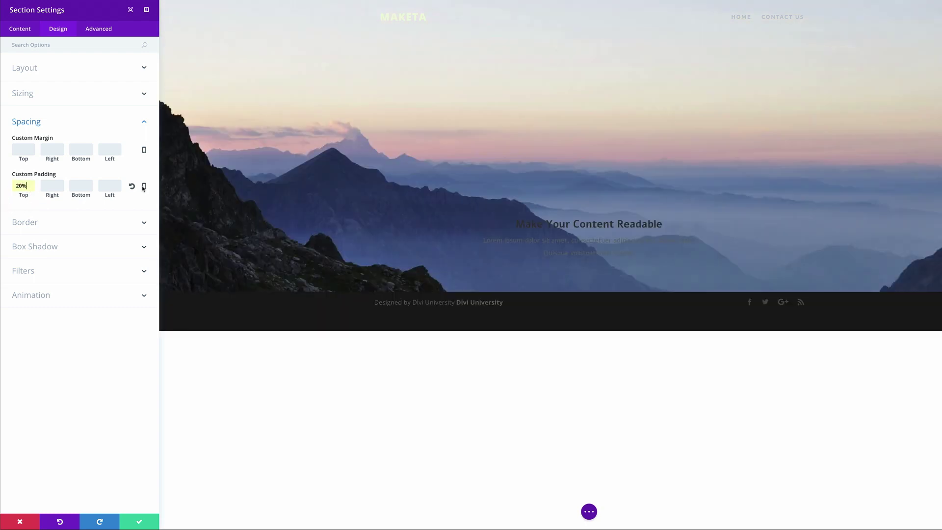
click(81, 187)
text(20%)
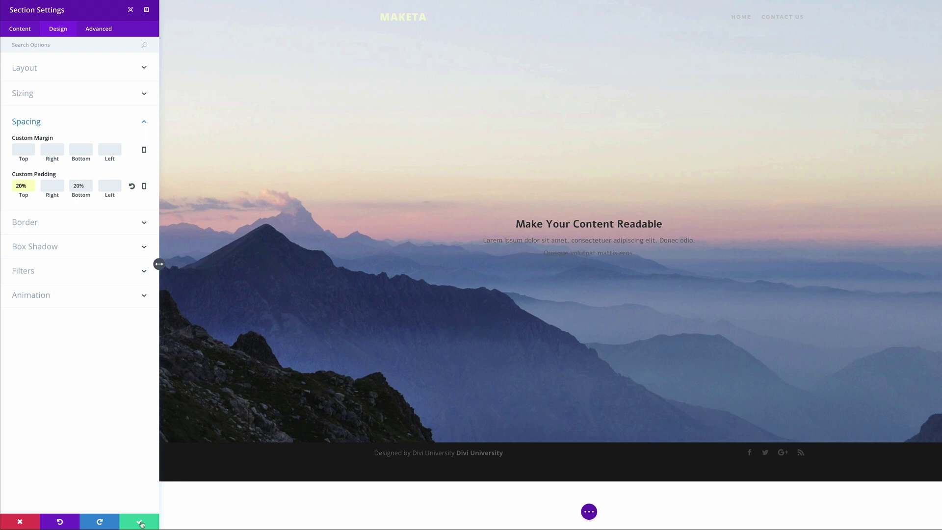
click(140, 524)
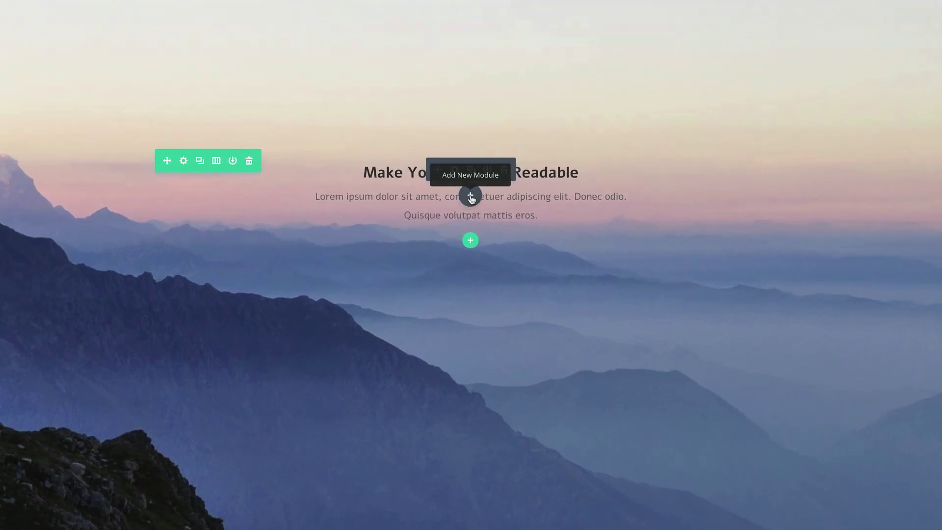
Insert a Button module below the text with the button text "explore"
click(471, 197)
click(415, 92)
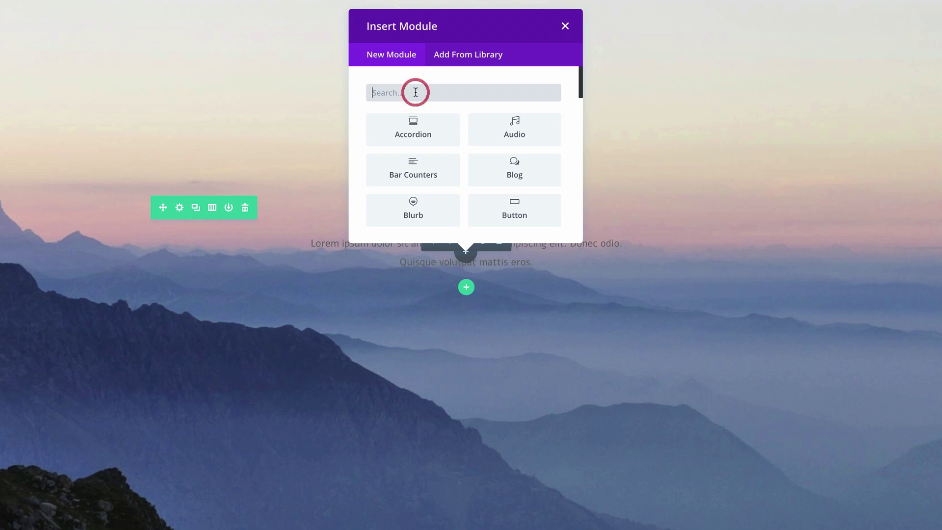
click(522, 211)
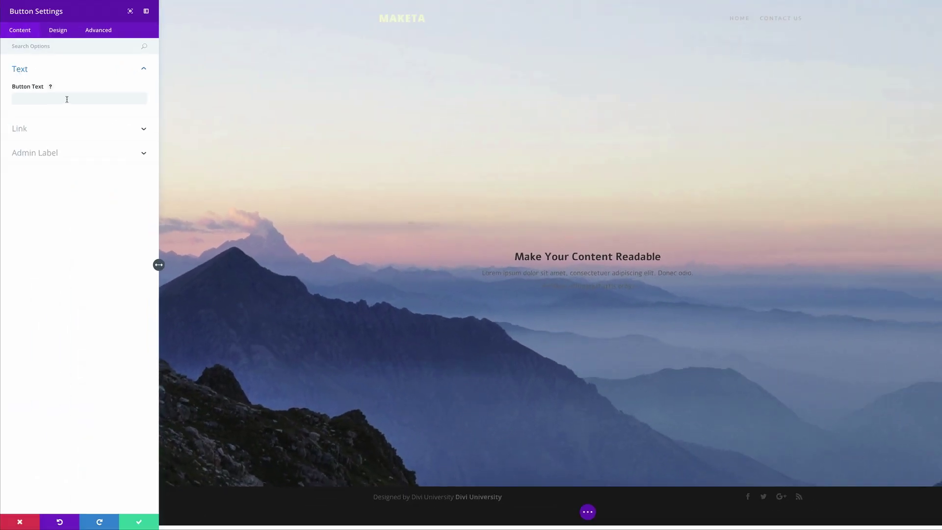
click(66, 99)
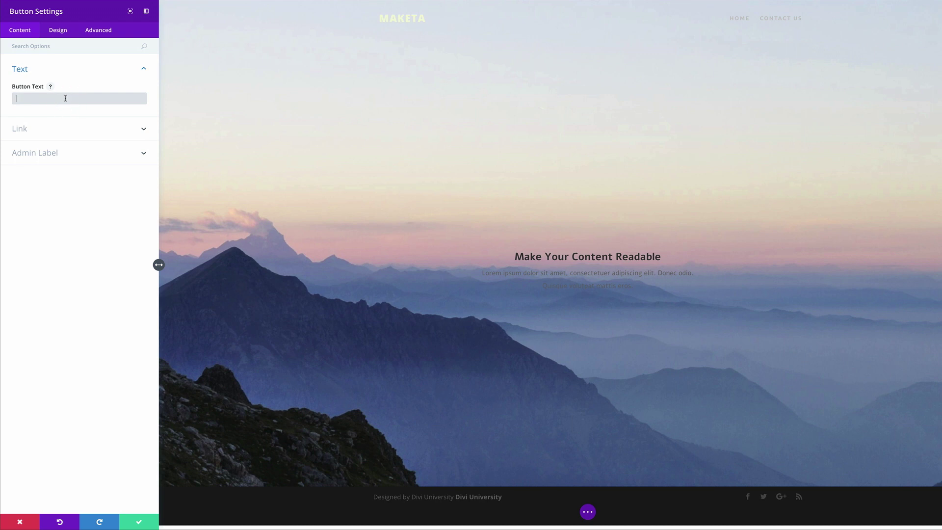
text(explore)
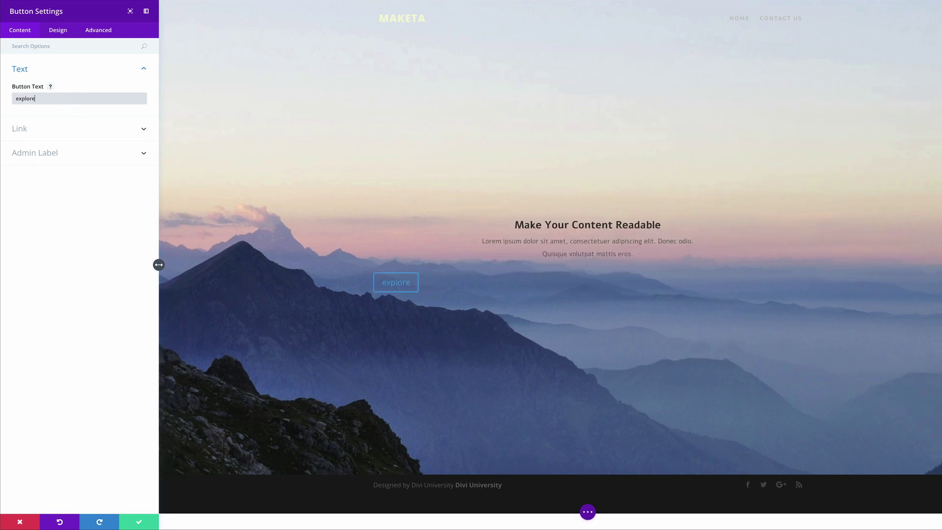
Center-align the explore button
click(40, 130)
click(39, 128)
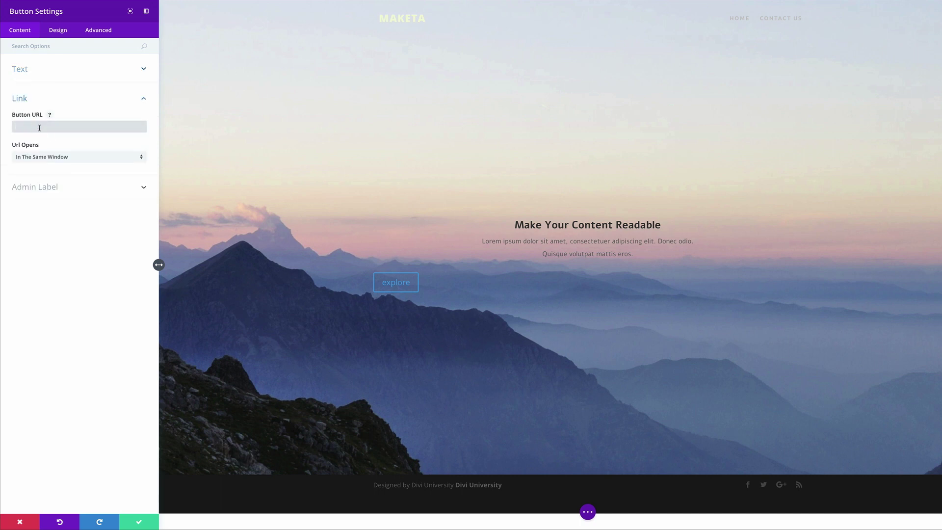
click(59, 32)
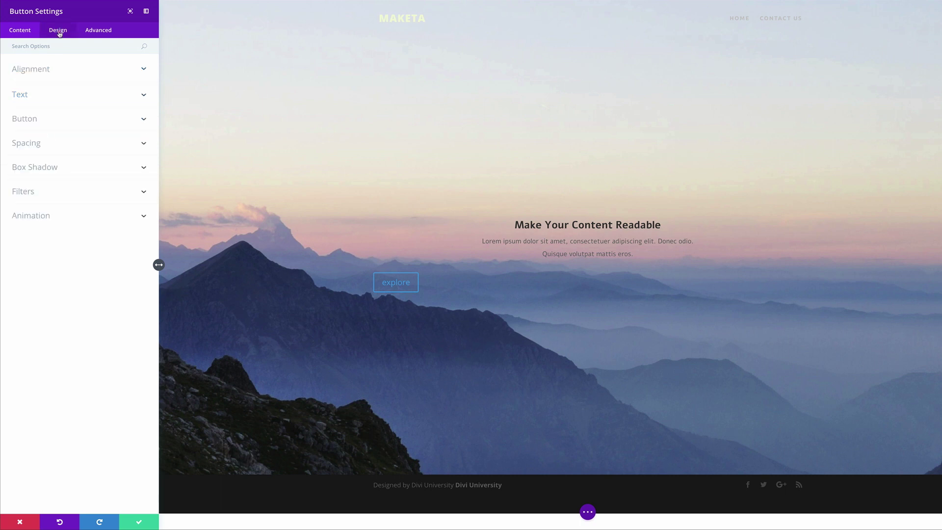
click(48, 72)
click(80, 99)
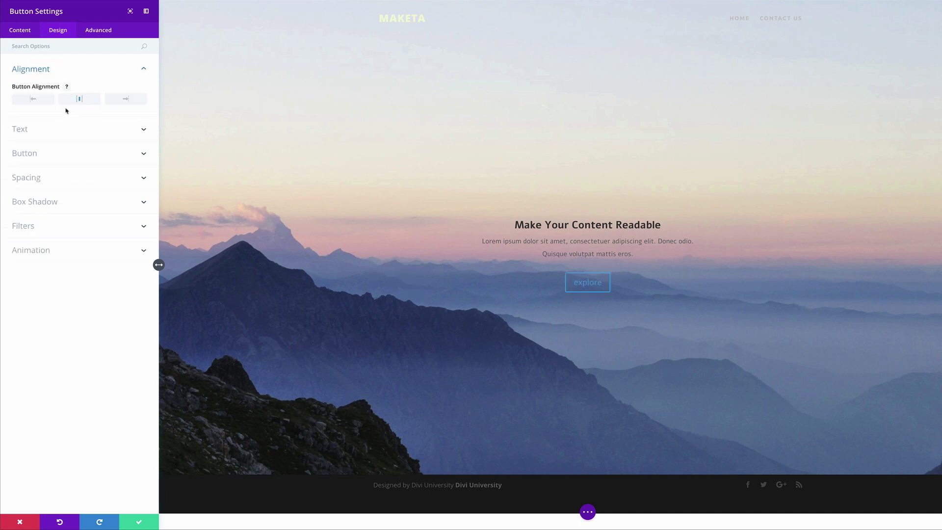
Enable custom styles for the explore button and set its border width to 0px
click(42, 154)
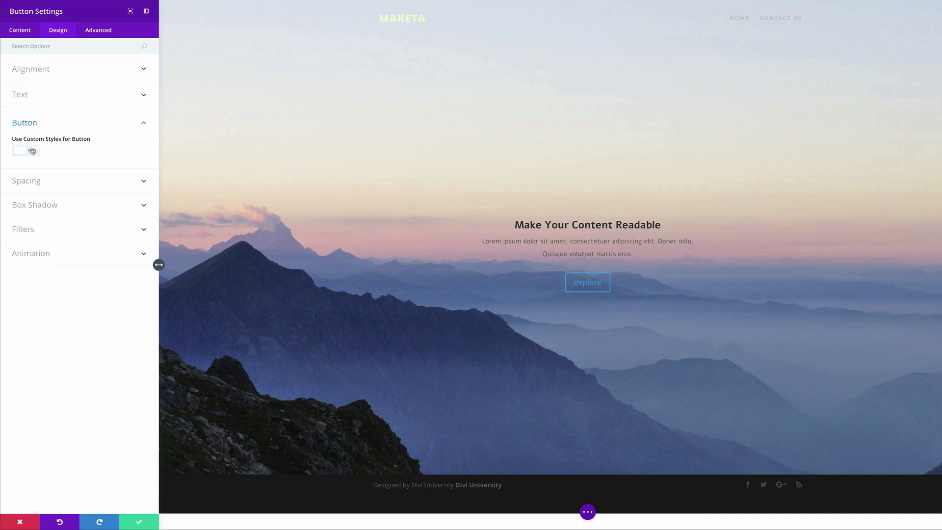
click(33, 153)
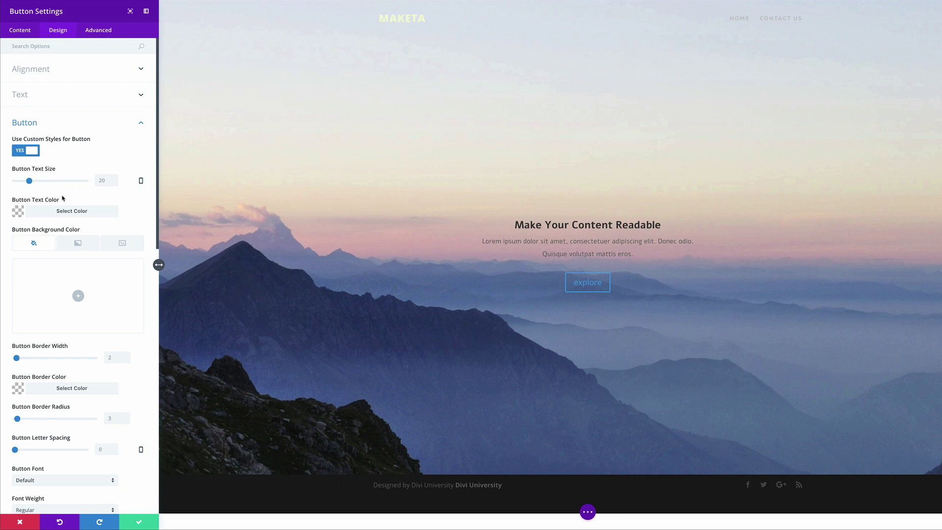
scroll(39, 234, down, 1)
scroll(42, 234, down, 1)
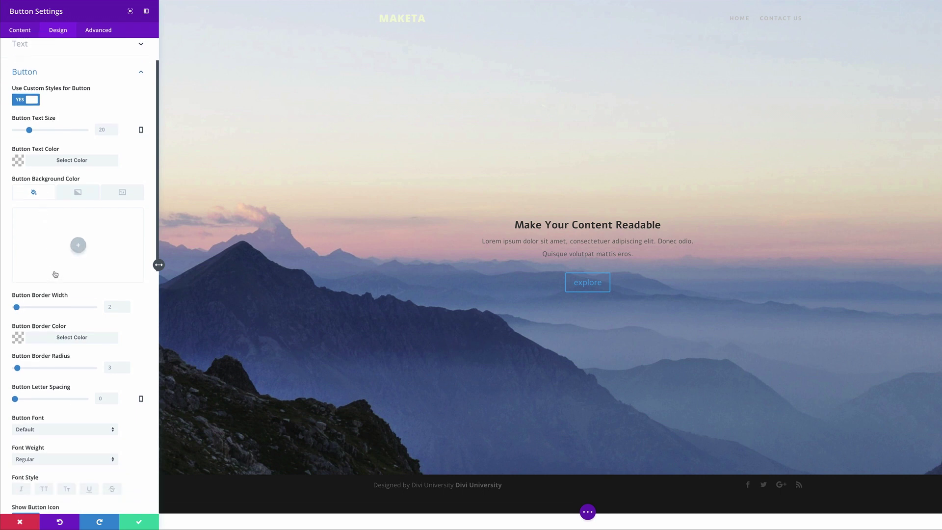
drag(16, 308, 3, 309)
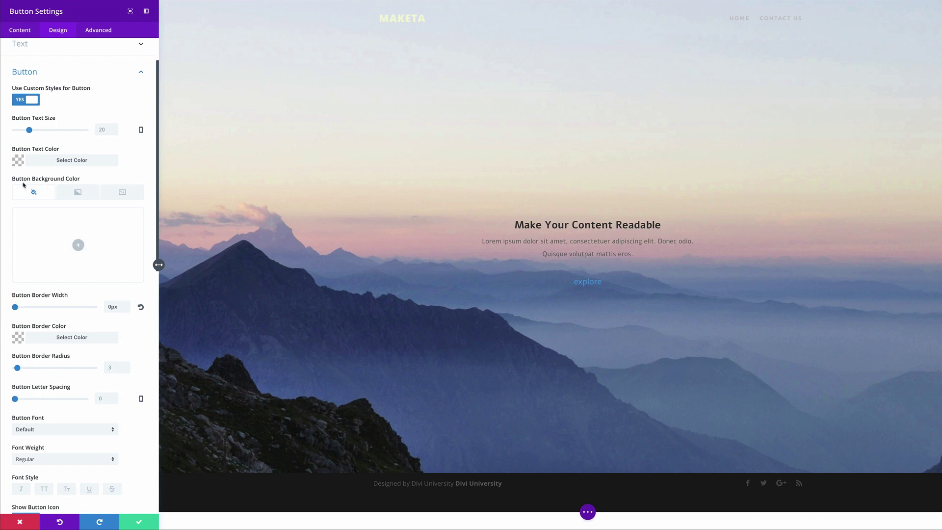
Give the explore button a dark blue background color, starting from the blue preset swatch
click(78, 245)
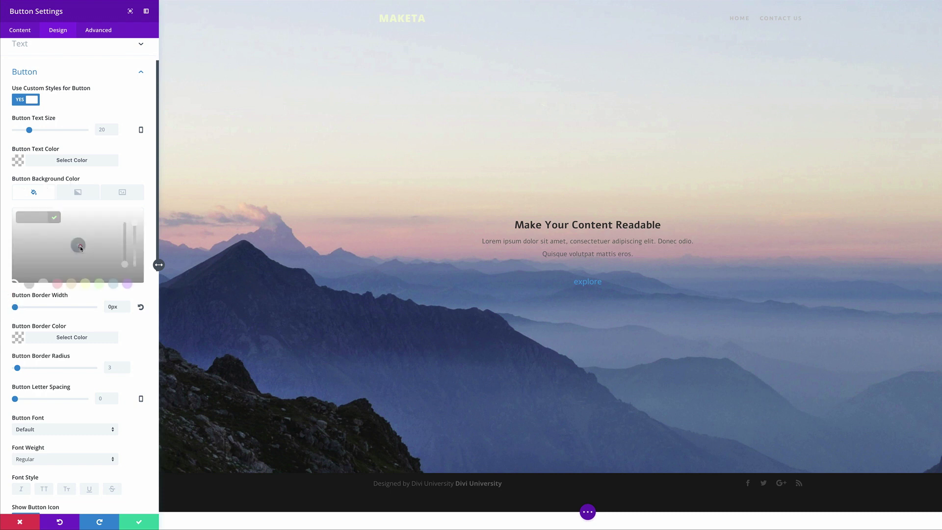
click(120, 287)
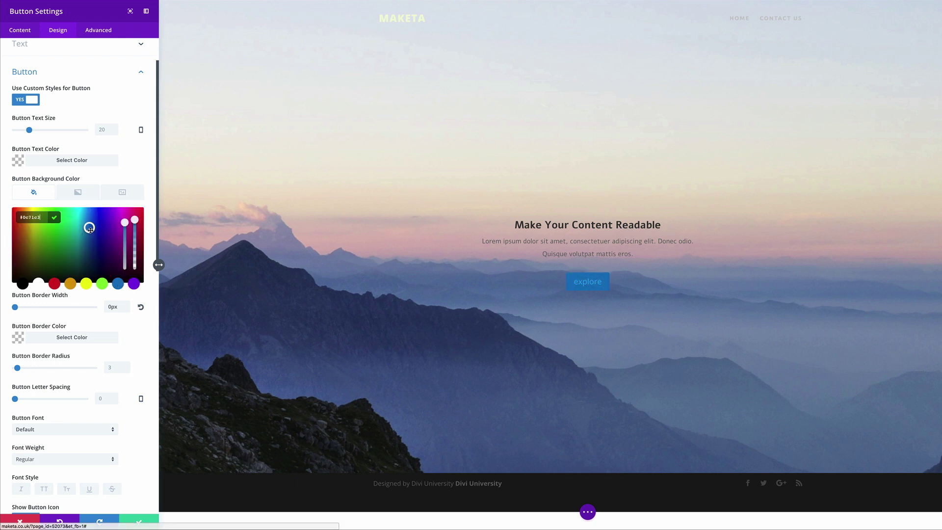
click(90, 245)
drag(89, 244, 91, 249)
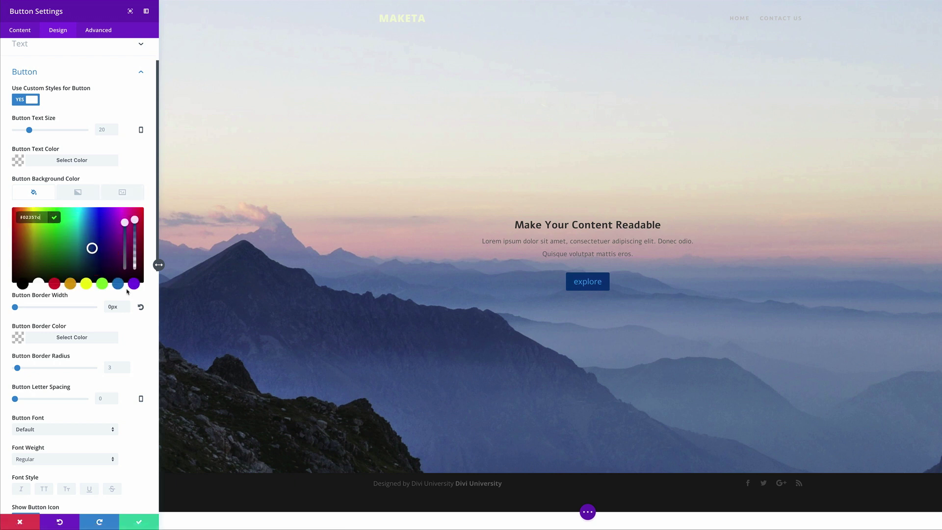
Set the button's border radius to 46px and its letter spacing to 10px
scroll(137, 428, down, 1)
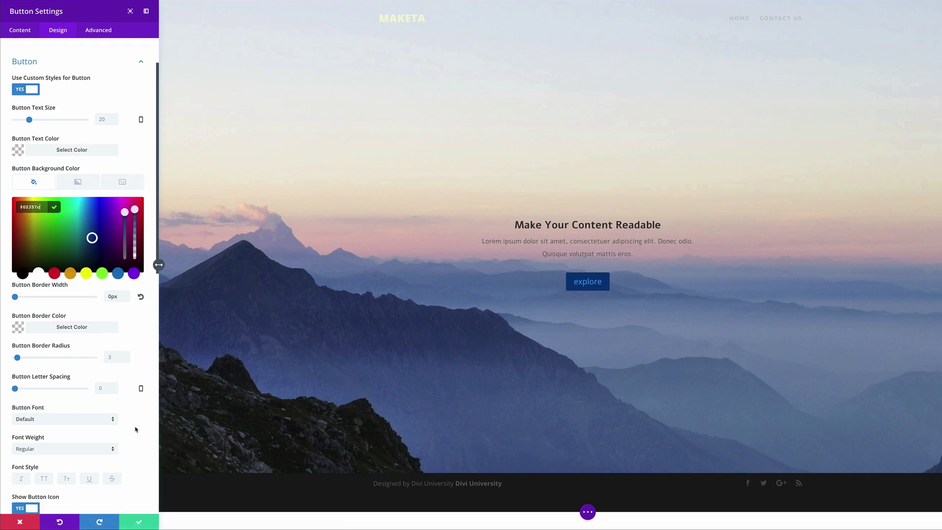
drag(17, 338, 51, 339)
drag(15, 369, 22, 370)
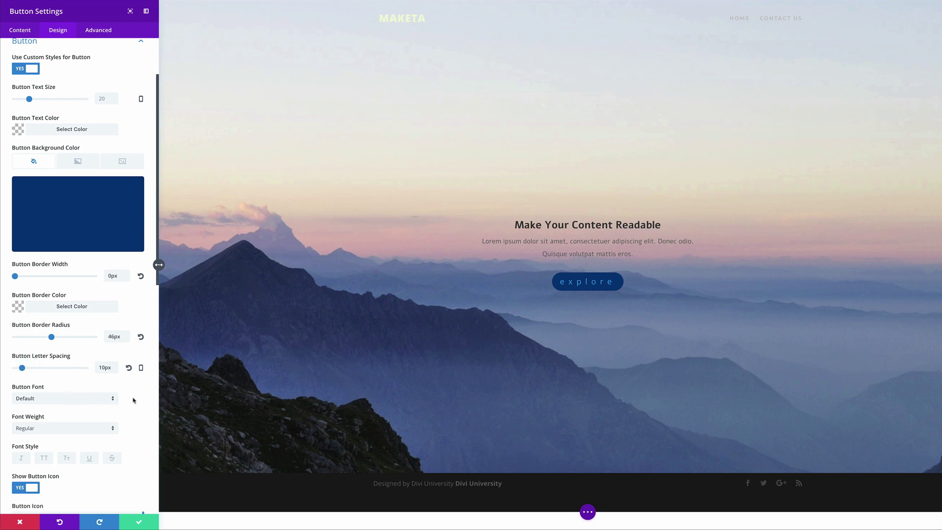
Set the explore button's font to Alef
scroll(117, 396, down, 1)
click(78, 384)
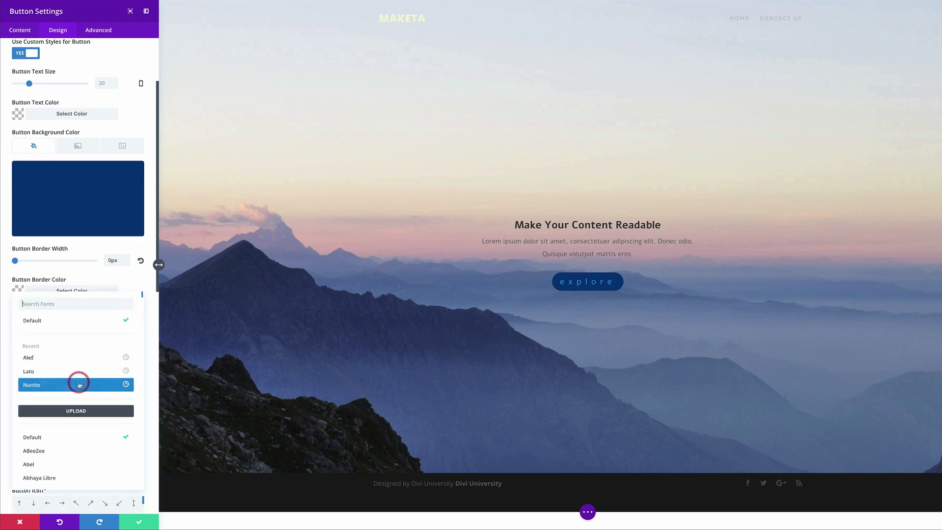
click(60, 359)
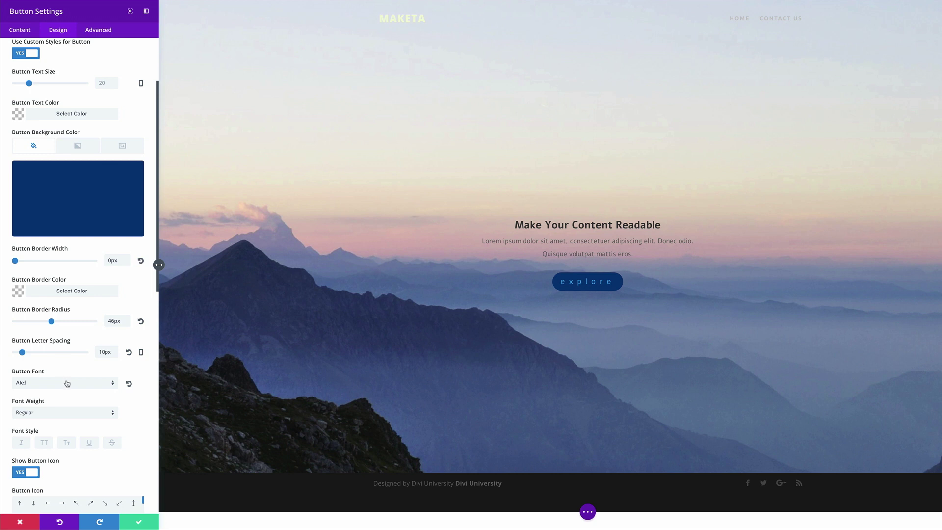
scroll(109, 416, down, 1)
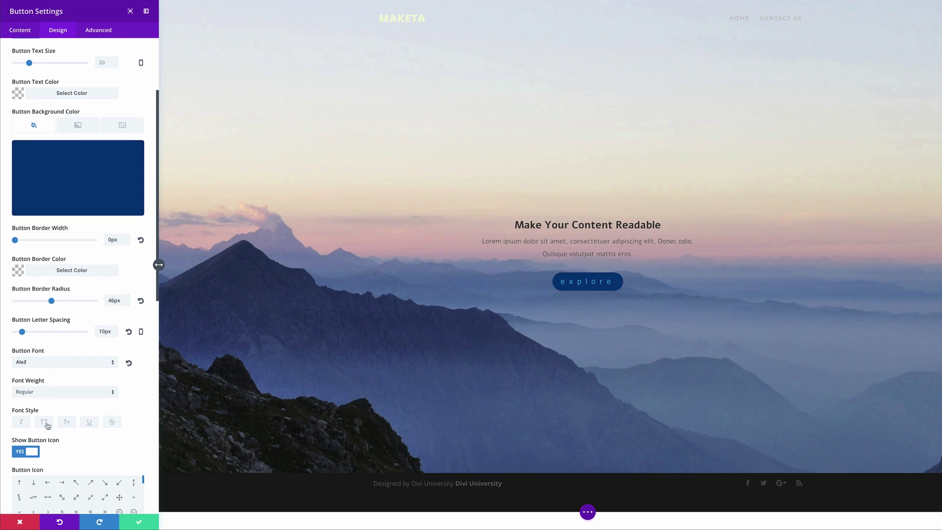
Style the explore button's label in uppercase with 15px text size and 6px letter spacing, and save the button settings
click(44, 424)
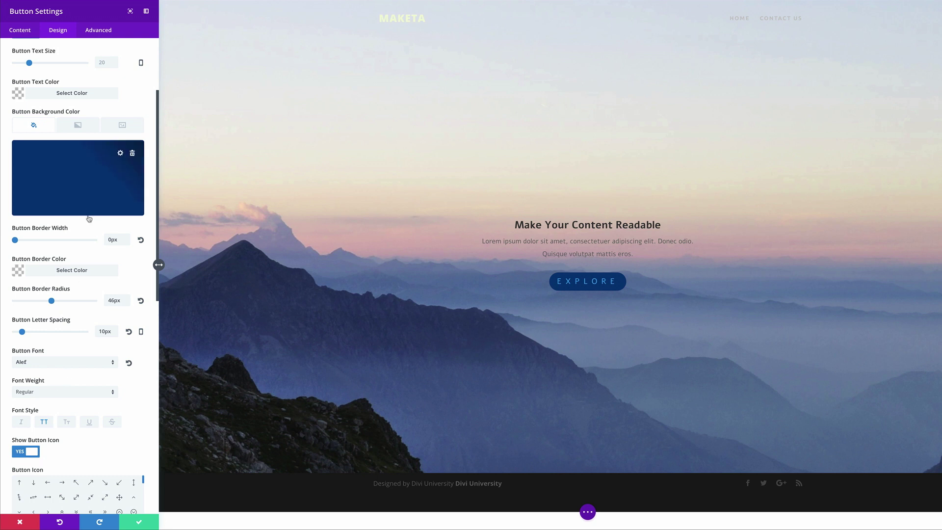
scroll(81, 147, up, 1)
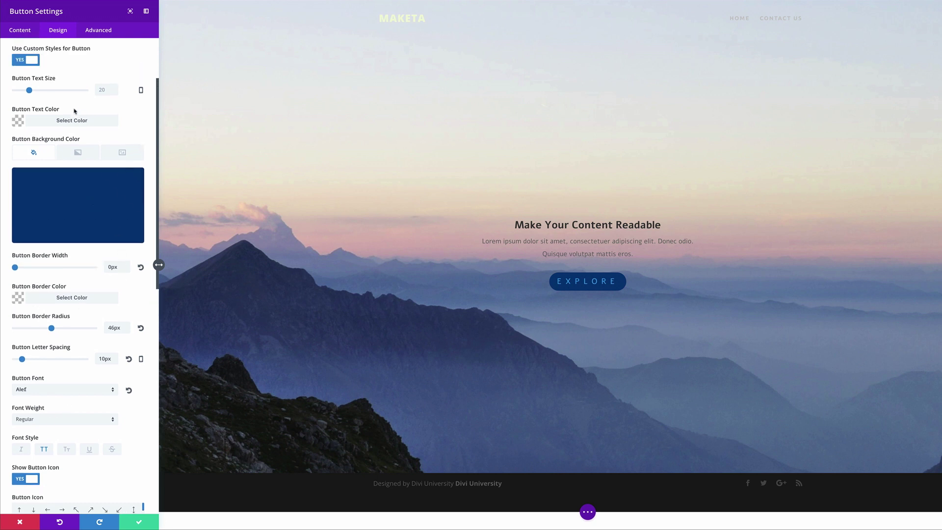
drag(28, 92, 26, 92)
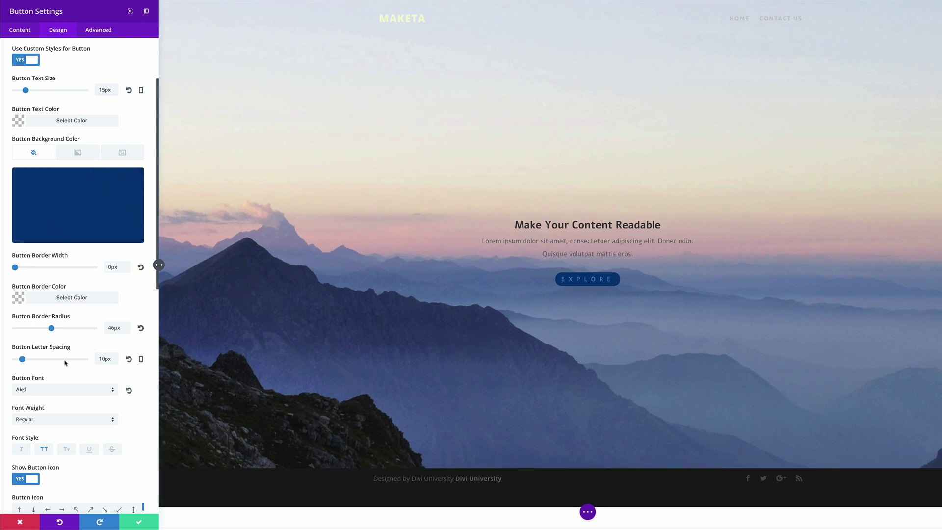
drag(22, 361, 20, 361)
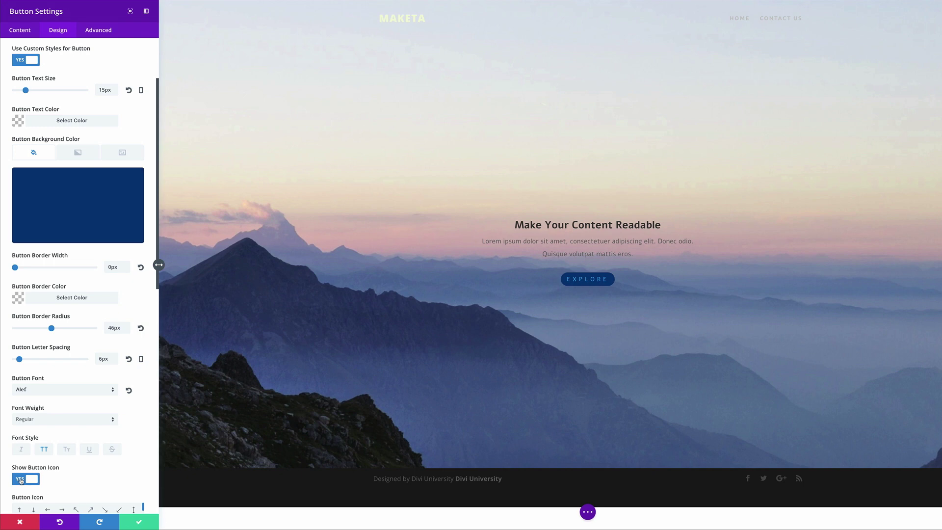
click(140, 523)
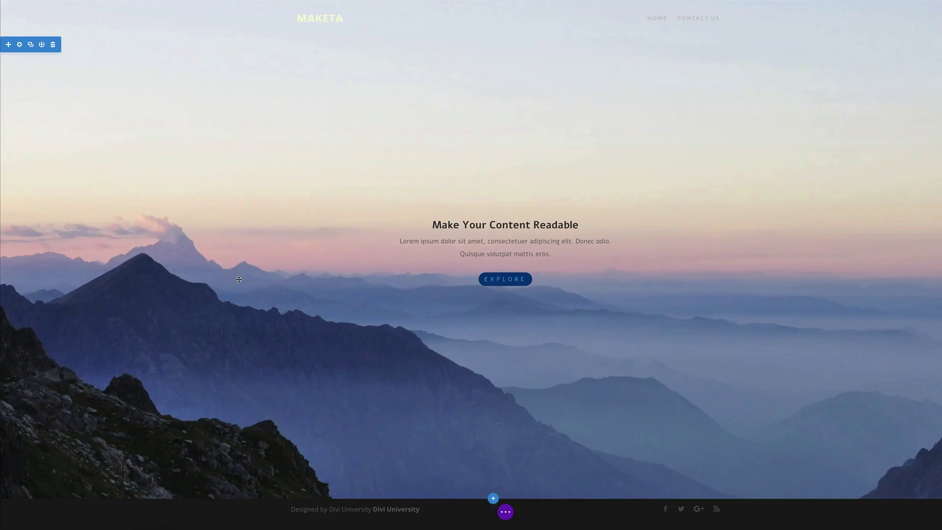
Add a light grey background color to the section behind the mountain image
scroll(256, 308, down, 1)
scroll(329, 313, up, 1)
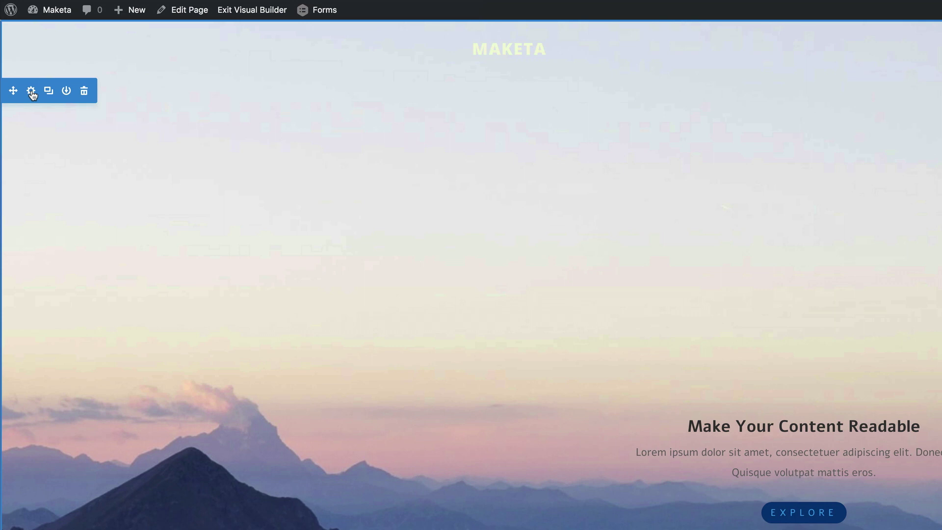
click(32, 93)
click(48, 71)
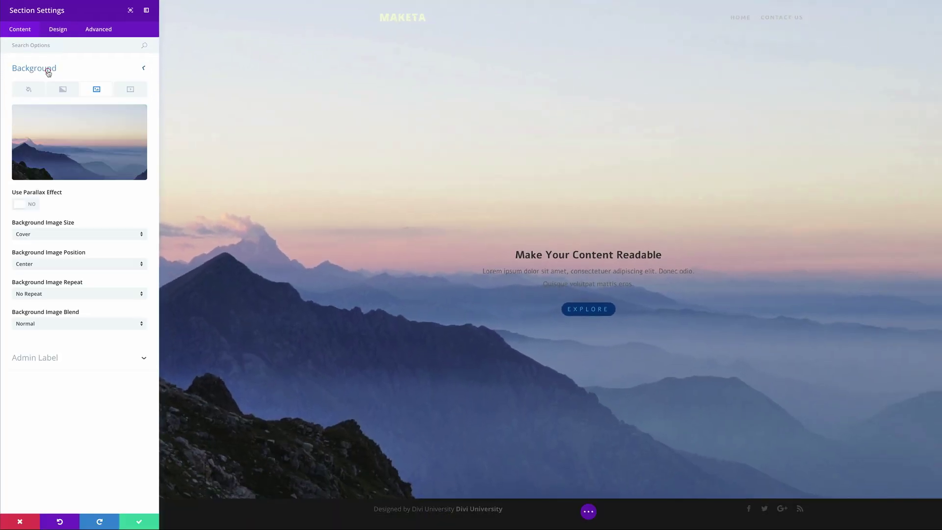
click(30, 92)
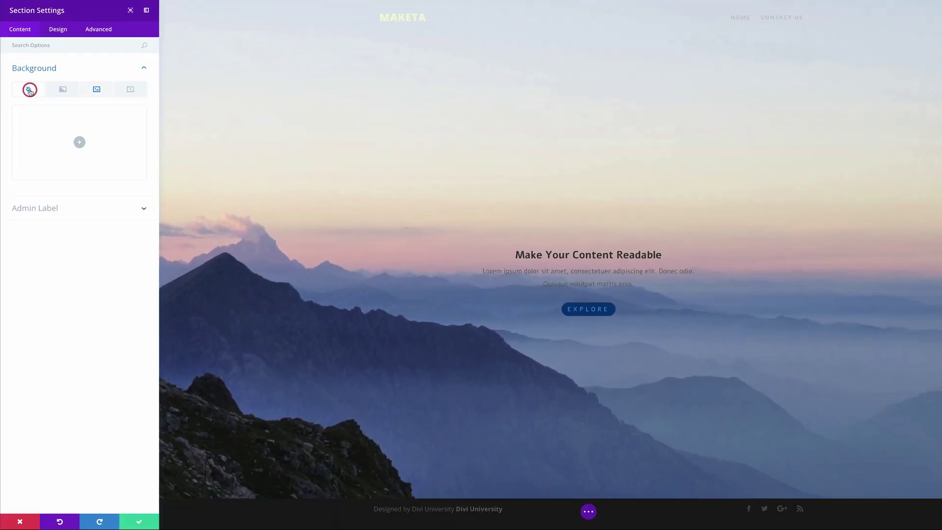
click(79, 143)
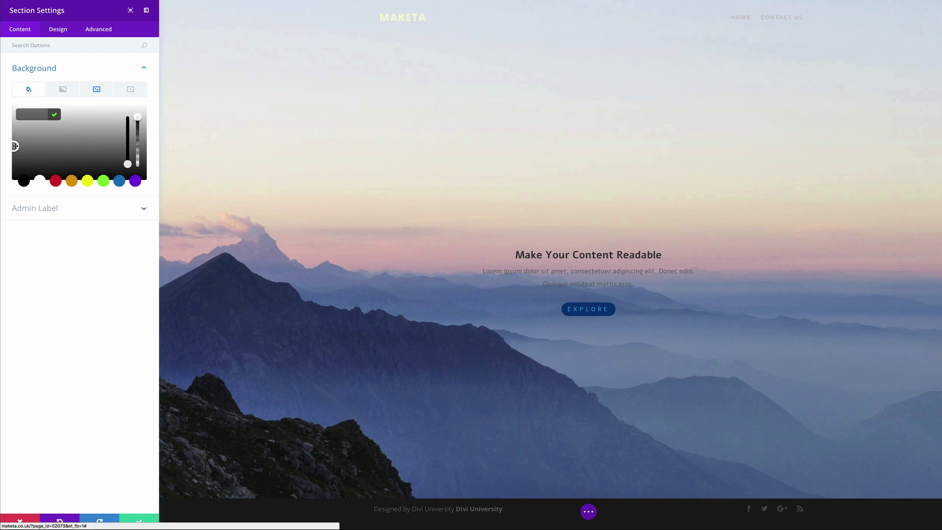
drag(14, 146, 13, 113)
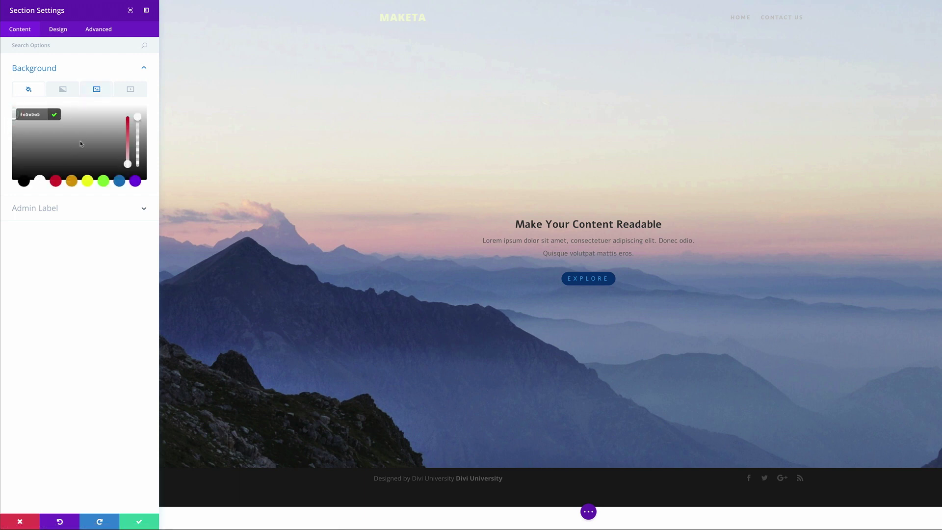
Set the section's background image blend to Overlay
click(97, 92)
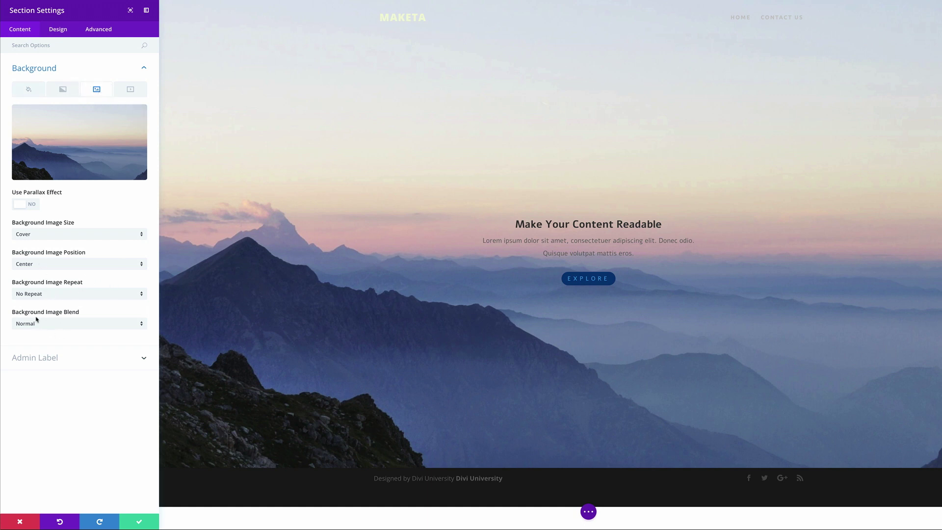
click(67, 325)
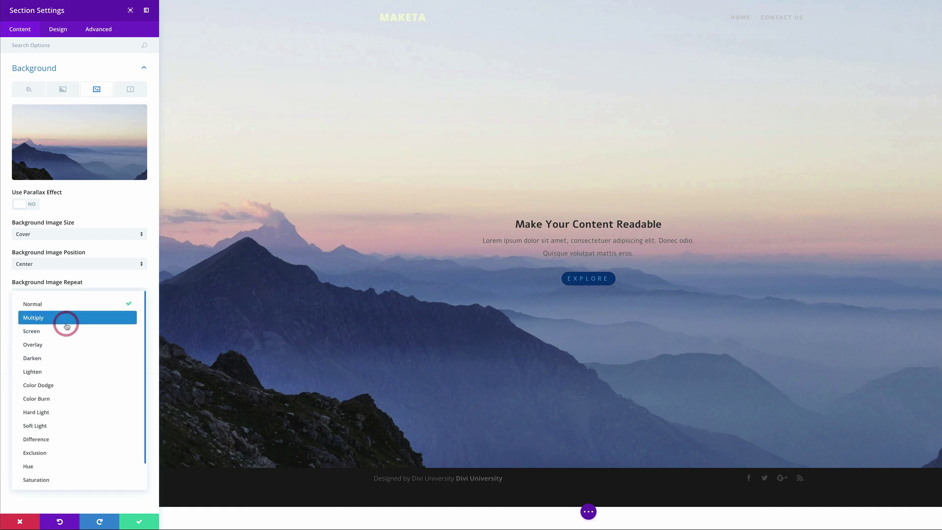
click(67, 345)
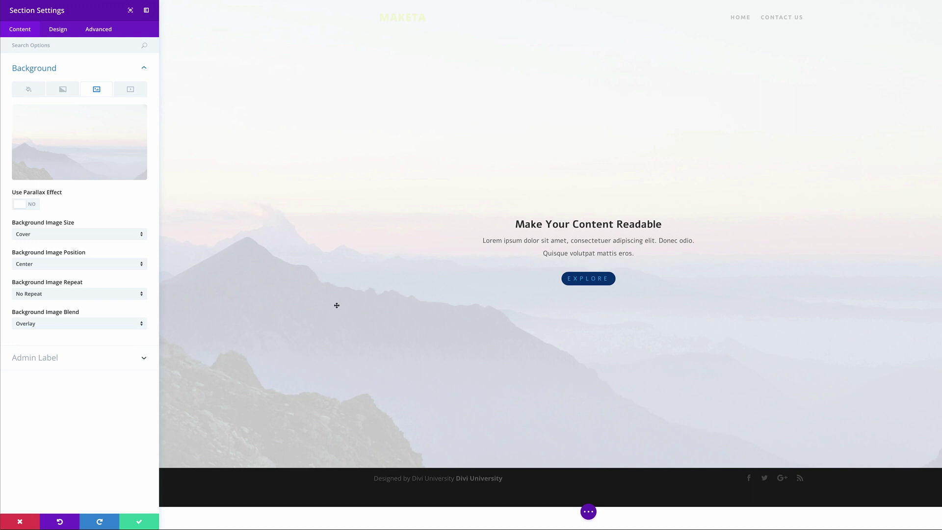
Darken the section's background color to #a3a3a3 and save the section settings
click(35, 94)
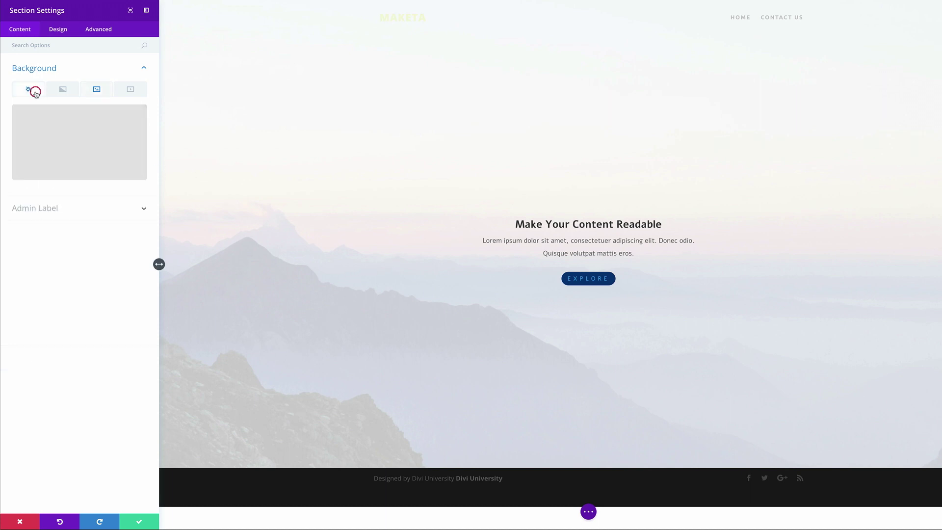
click(105, 136)
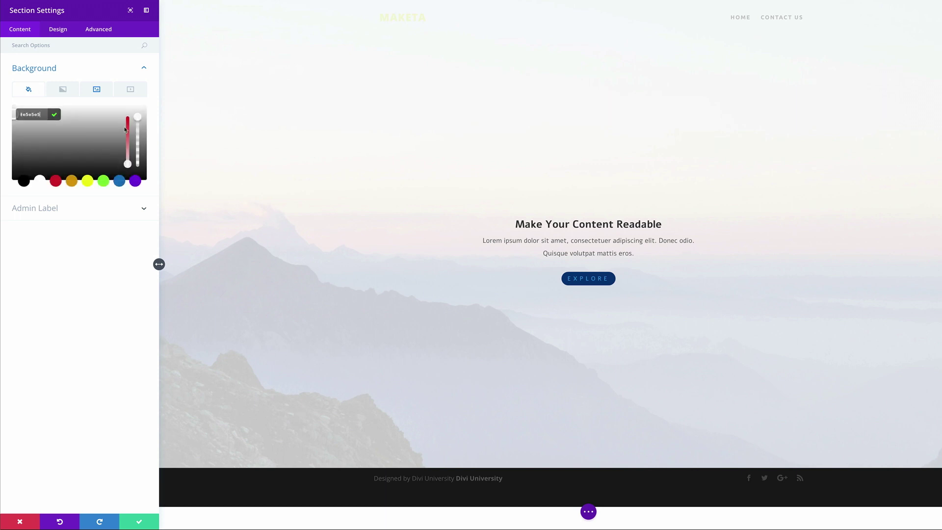
click(14, 118)
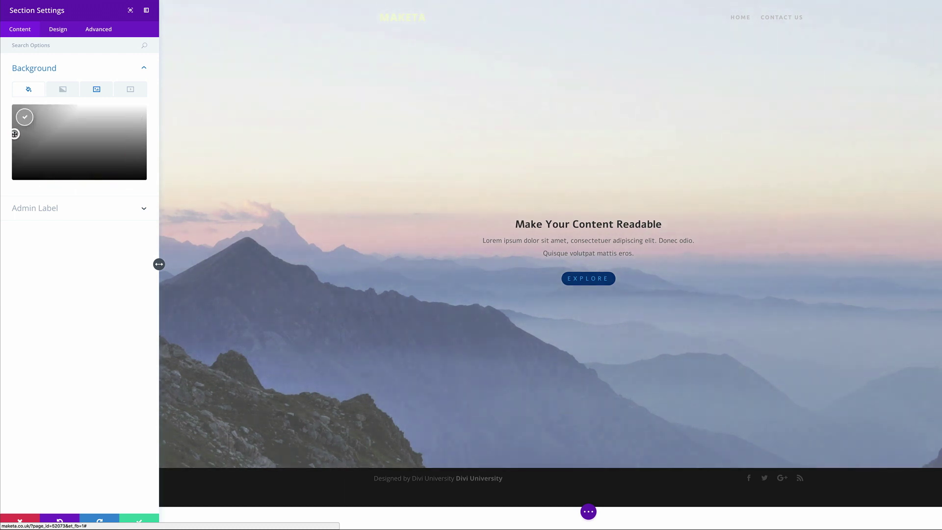
click(15, 134)
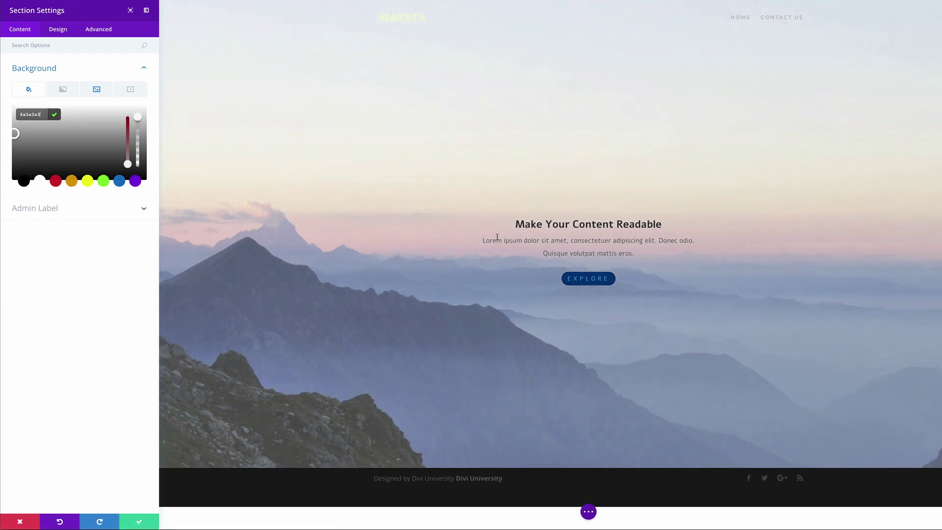
click(139, 521)
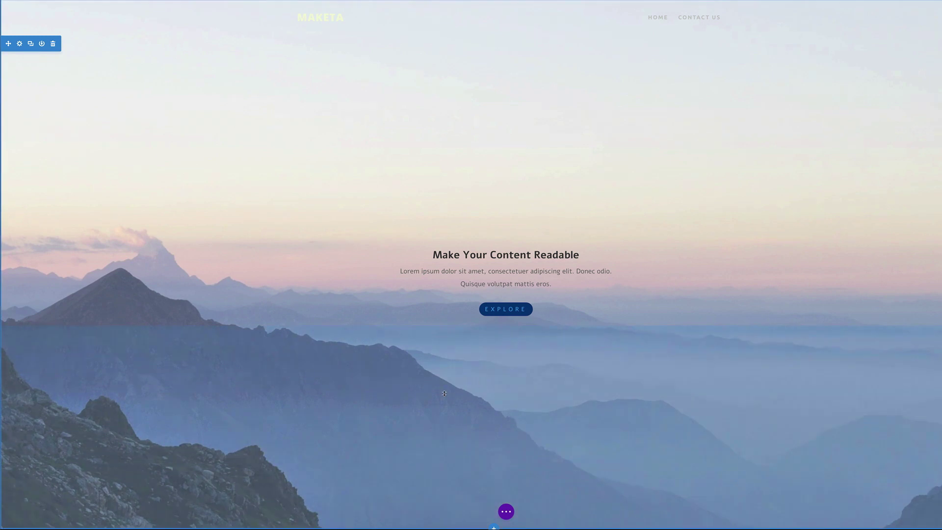
Duplicate the mountain section
scroll(374, 419, down, 2)
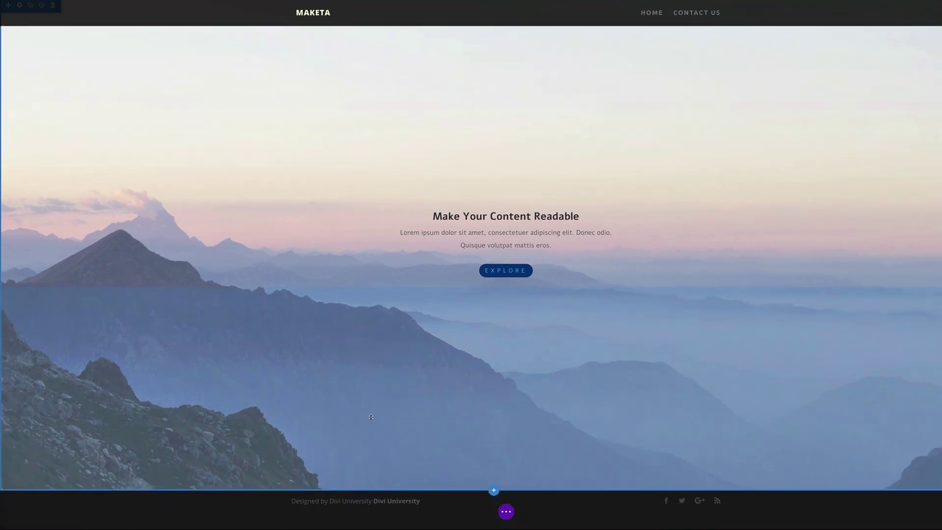
scroll(371, 417, up, 2)
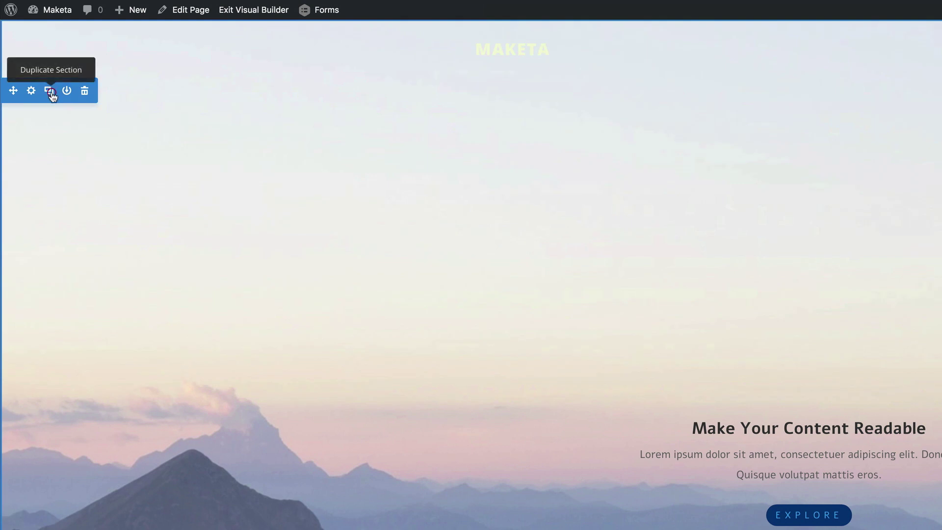
scroll(409, 342, down, 2)
scroll(409, 341, down, 15)
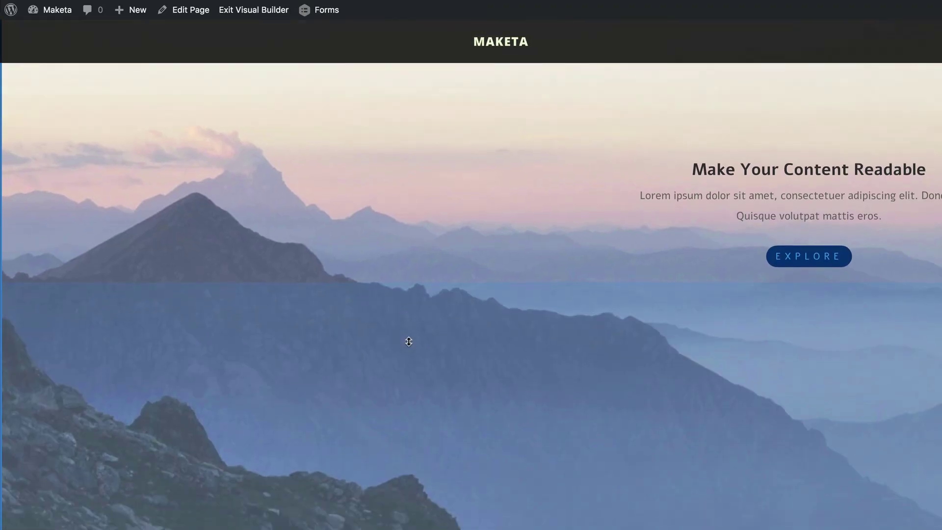
scroll(410, 336, up, 15)
scroll(407, 341, down, 2)
scroll(426, 349, up, 3)
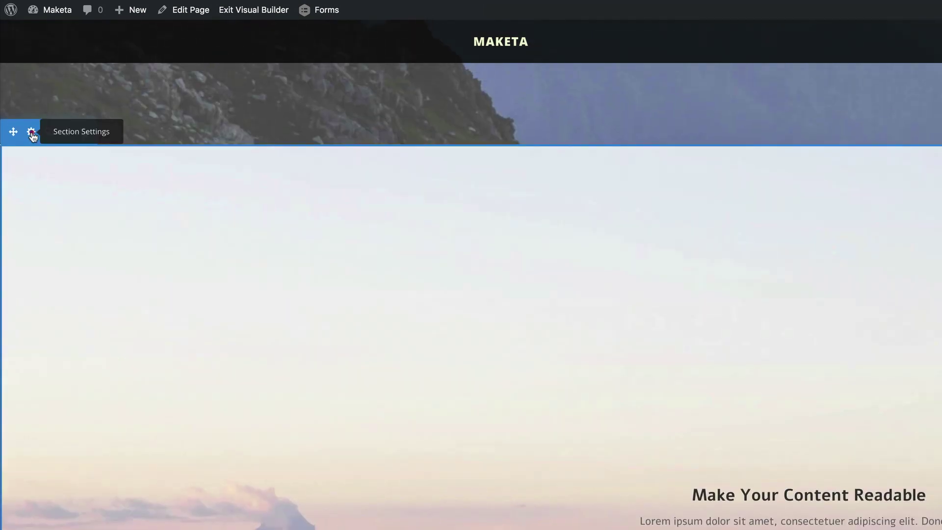
Set the duplicated section's background color to the black preset #000000 and try lowering its opacity
click(32, 132)
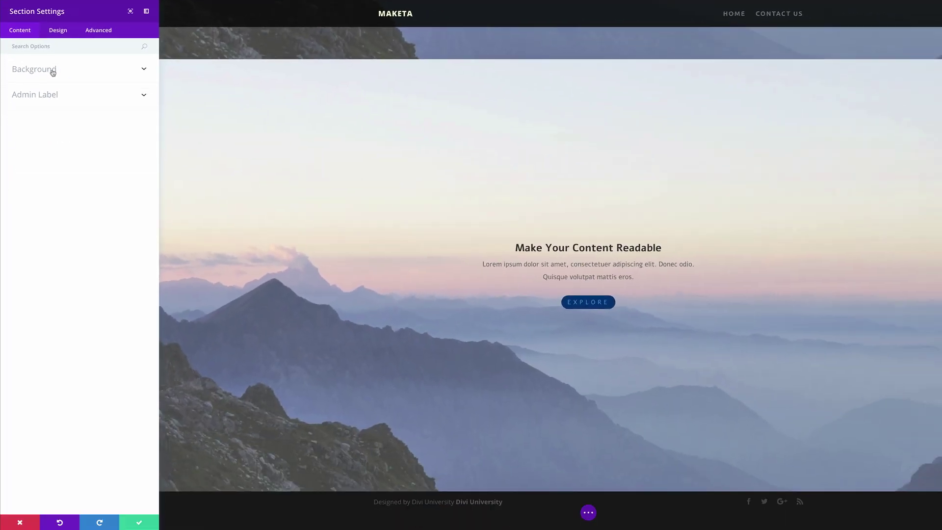
click(53, 72)
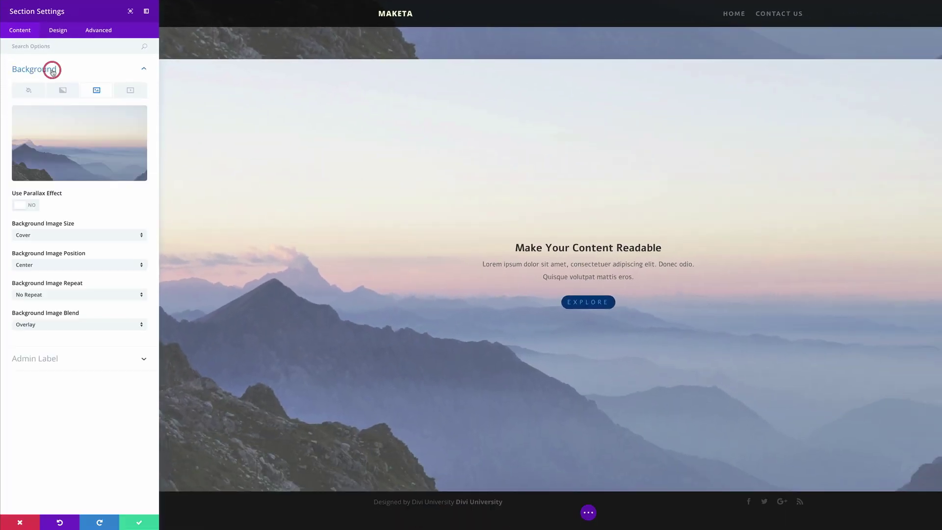
click(29, 91)
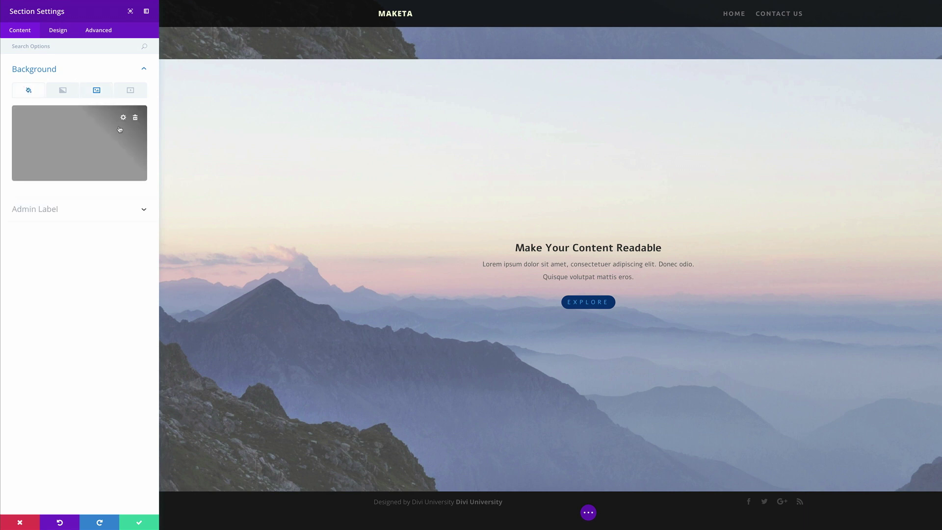
click(91, 144)
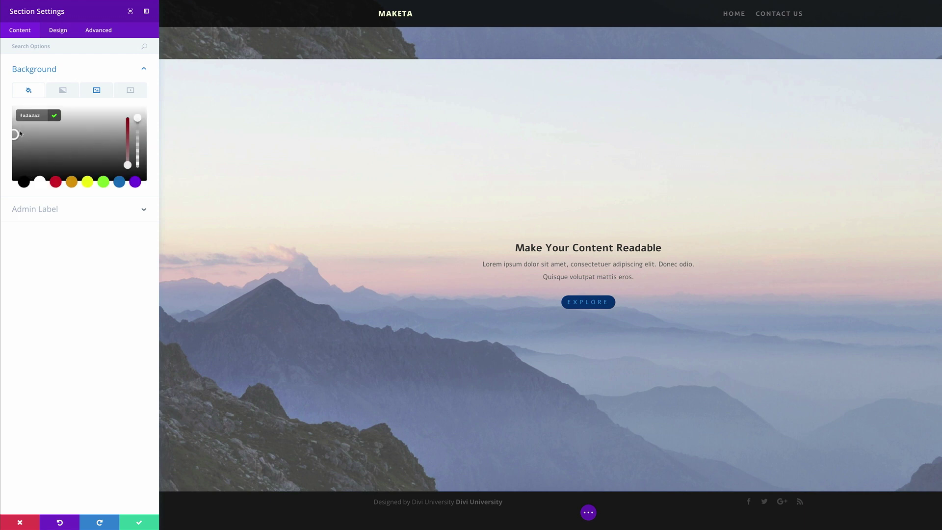
click(24, 183)
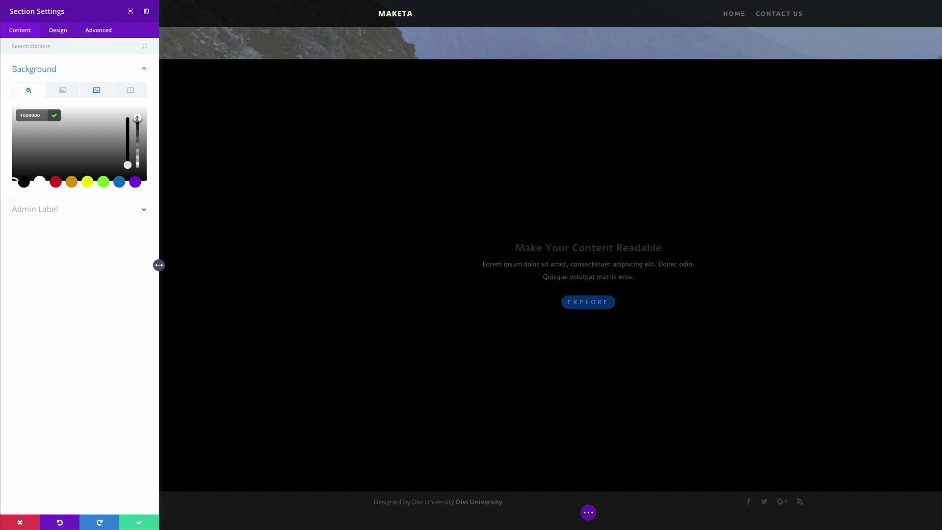
drag(139, 124, 140, 136)
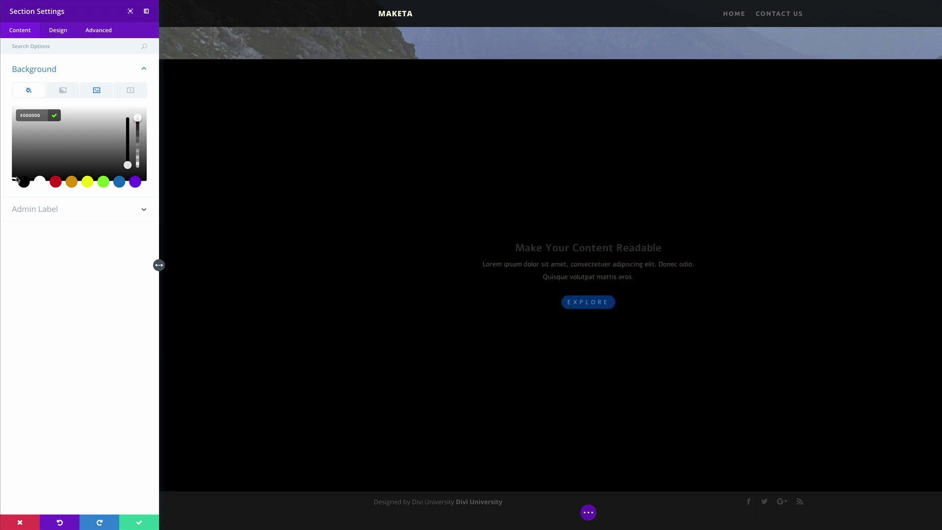
Lighten the duplicated section's background color to dark grey #212121 and save the section settings
click(15, 179)
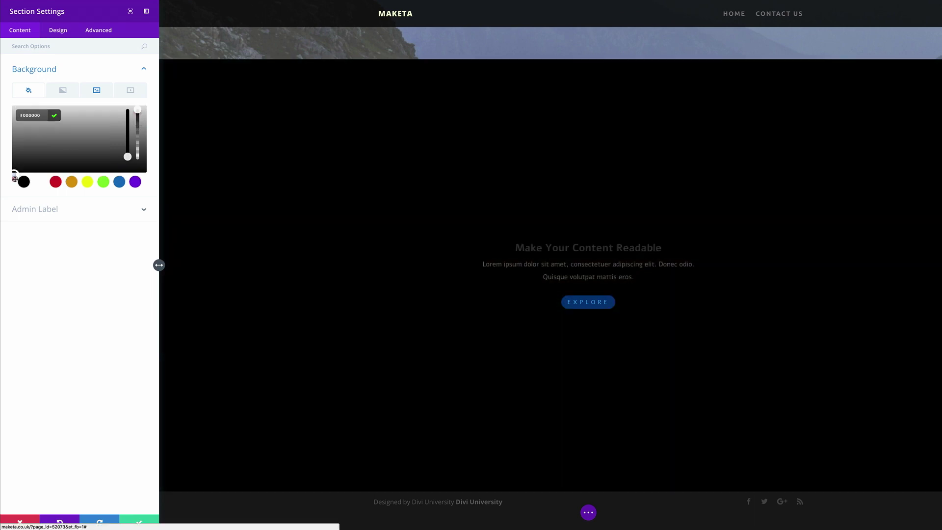
click(15, 178)
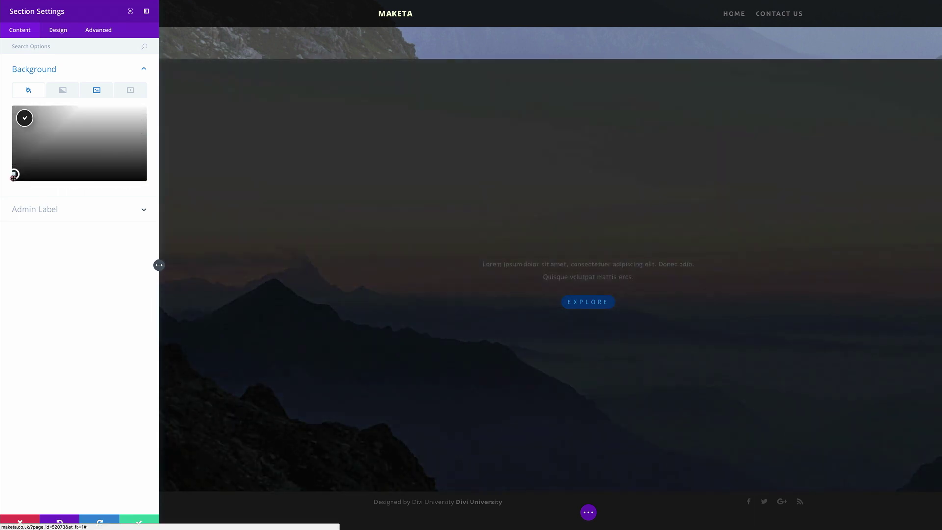
click(14, 177)
click(14, 177)
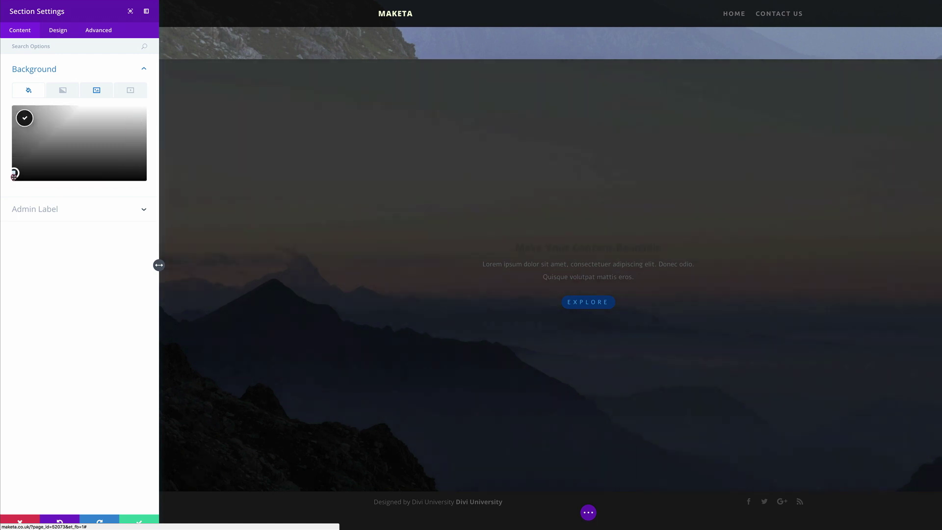
click(14, 175)
click(14, 176)
click(14, 176)
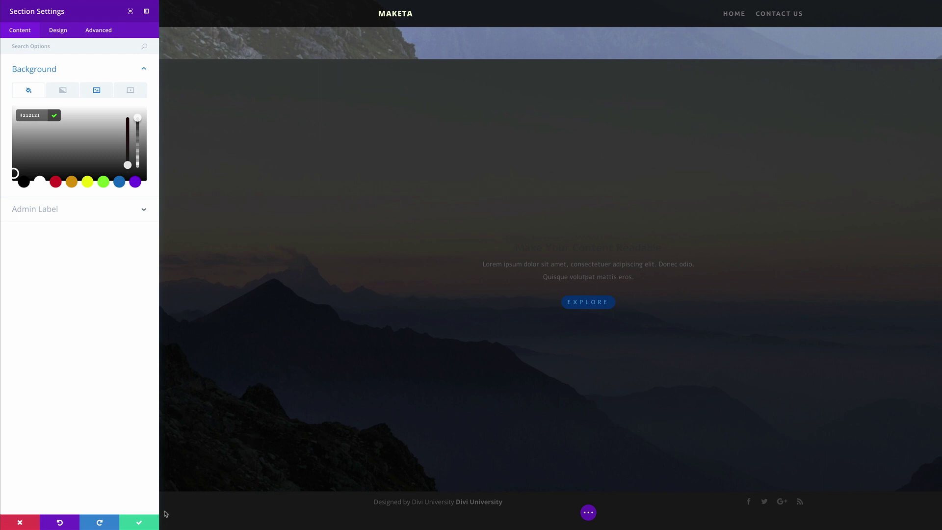
click(138, 524)
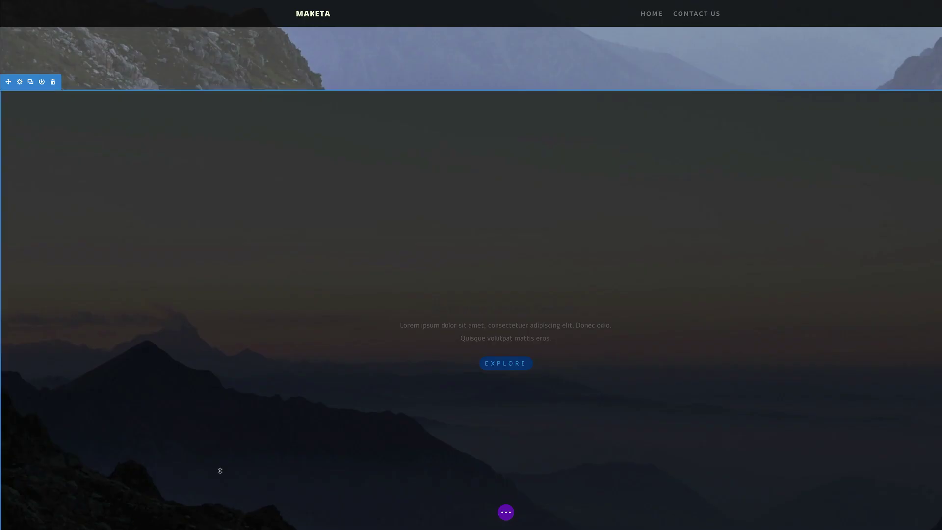
Set the text color of the dark mountain section's heading and paragraph module to Light and save the text settings
scroll(288, 371, down, 1)
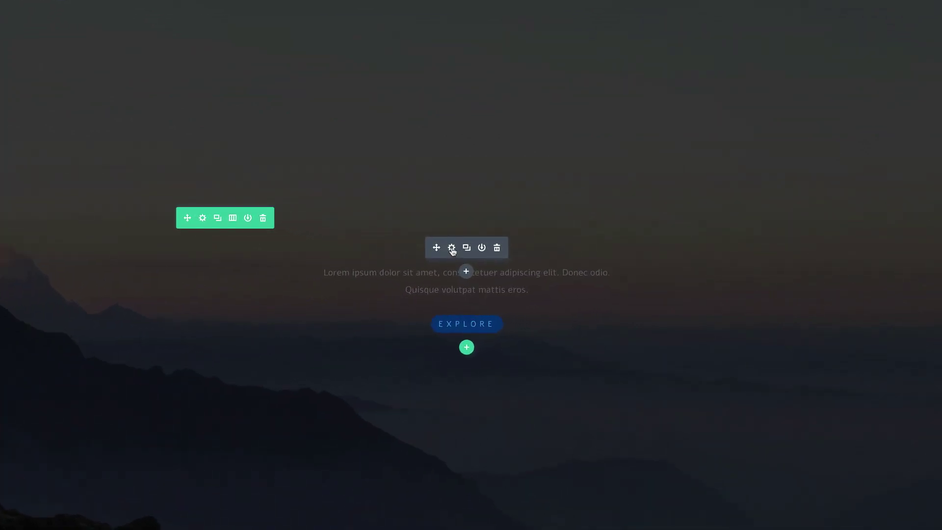
click(452, 248)
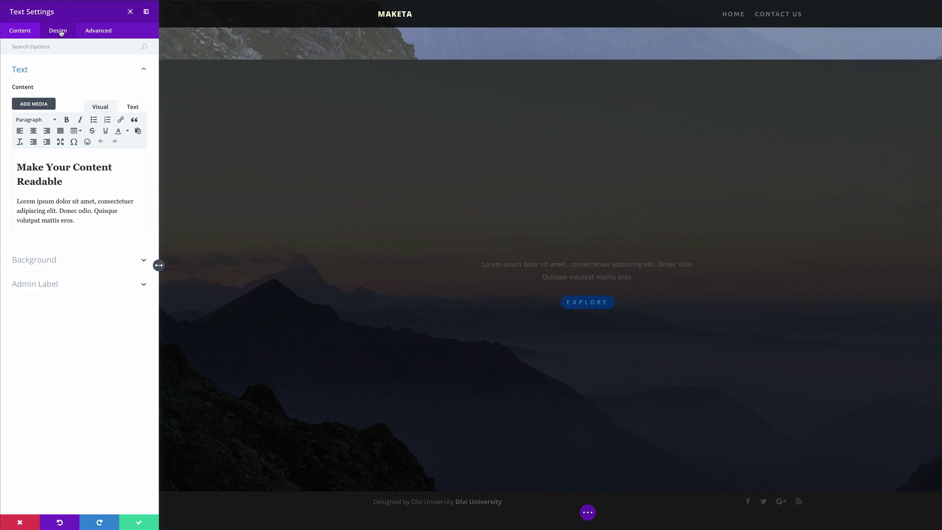
click(59, 31)
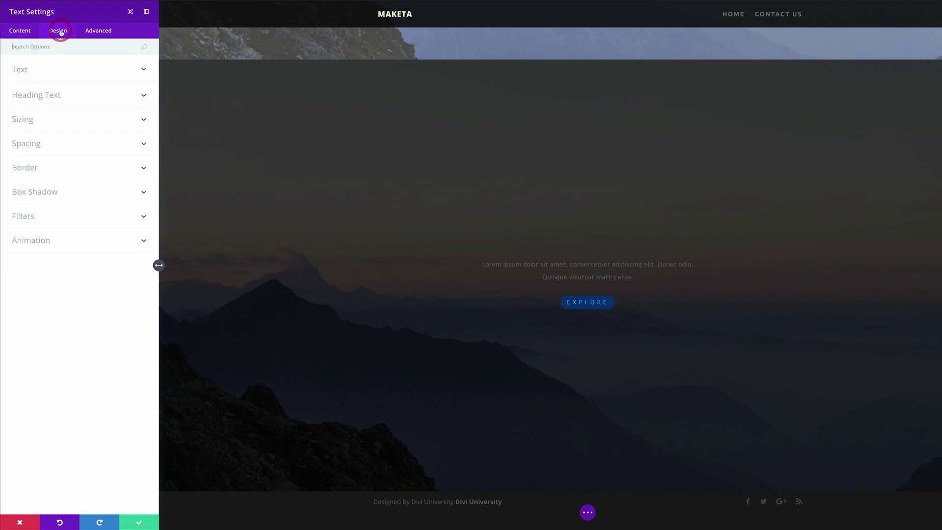
click(35, 72)
click(35, 125)
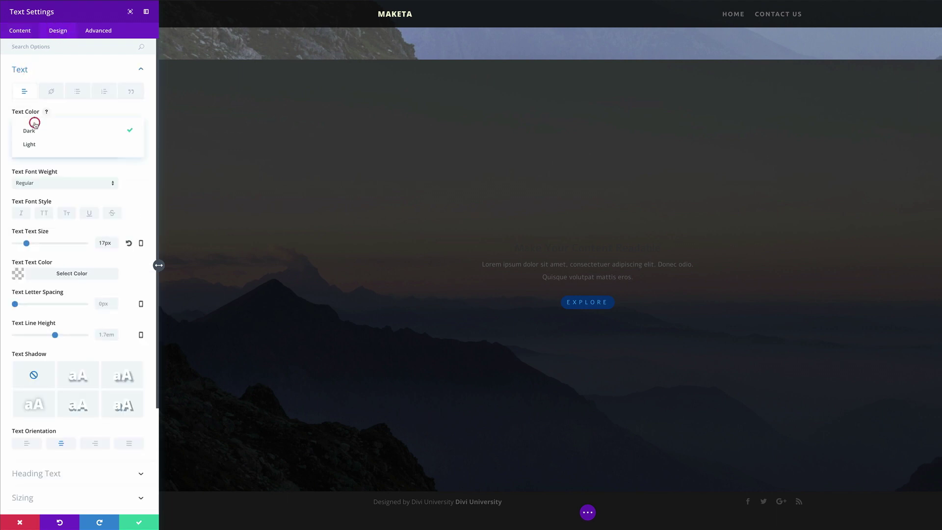
click(35, 143)
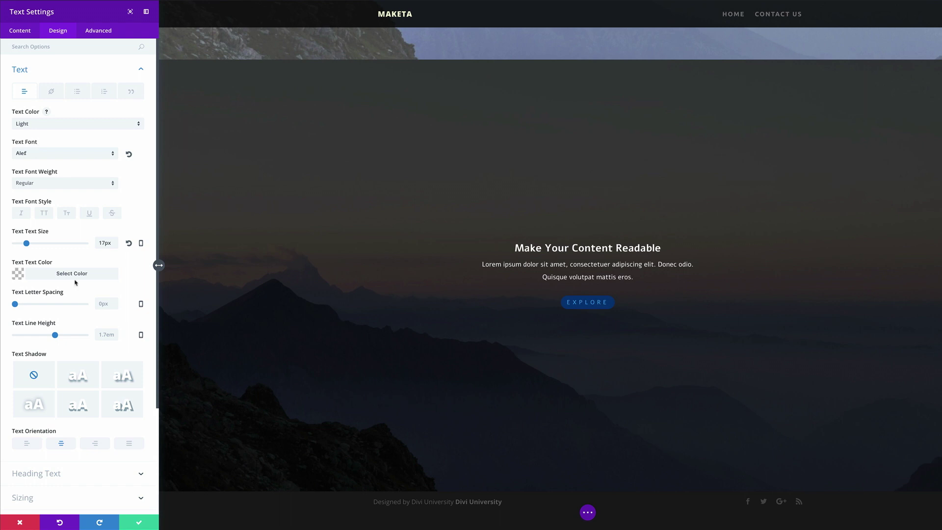
click(140, 523)
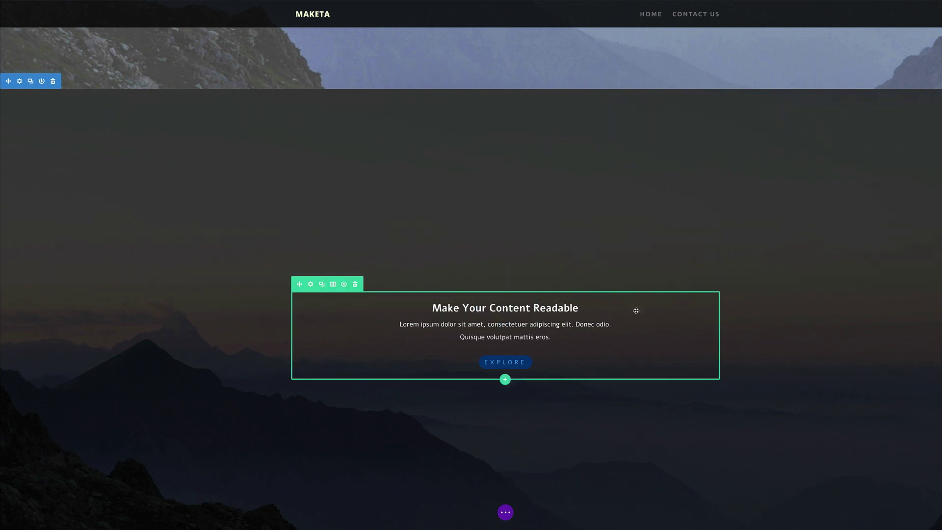
Duplicate the light overlay mountain section that has the dark heading text
scroll(598, 305, down, 1)
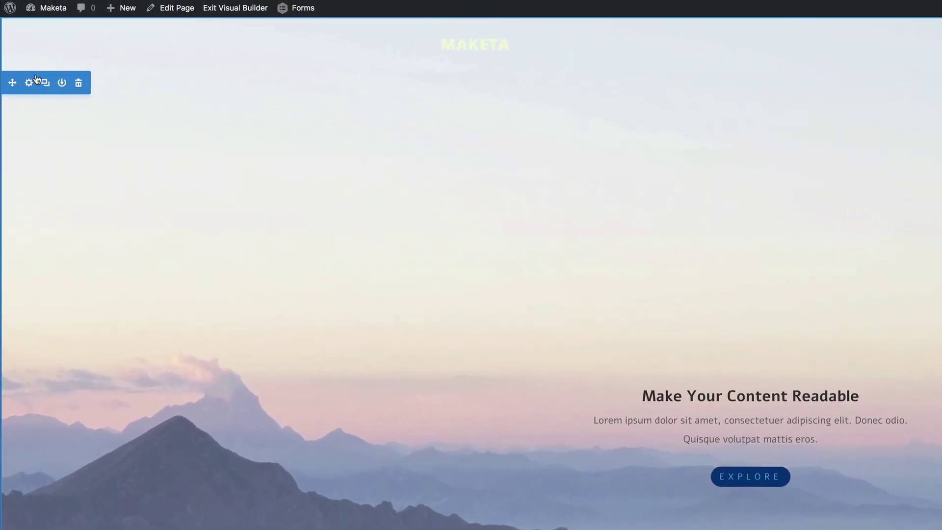
click(46, 85)
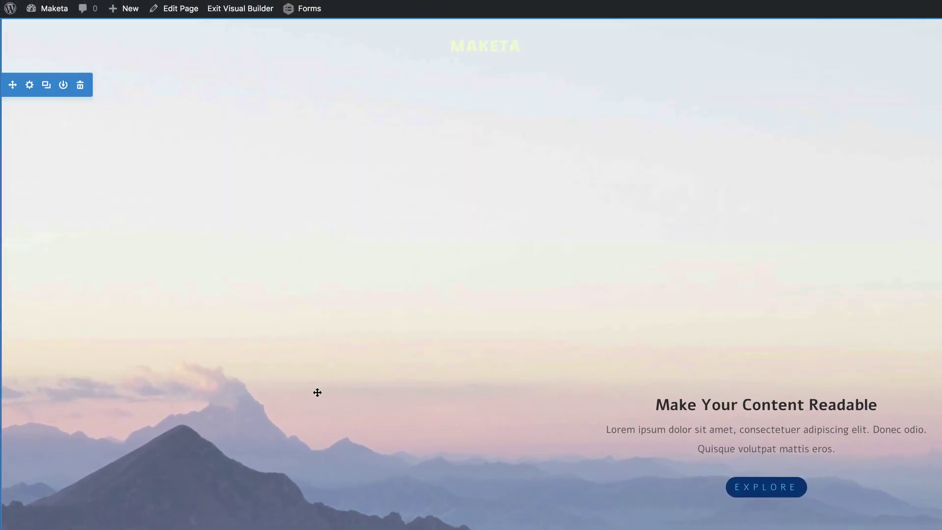
scroll(316, 391, down, 8)
scroll(318, 392, down, 6)
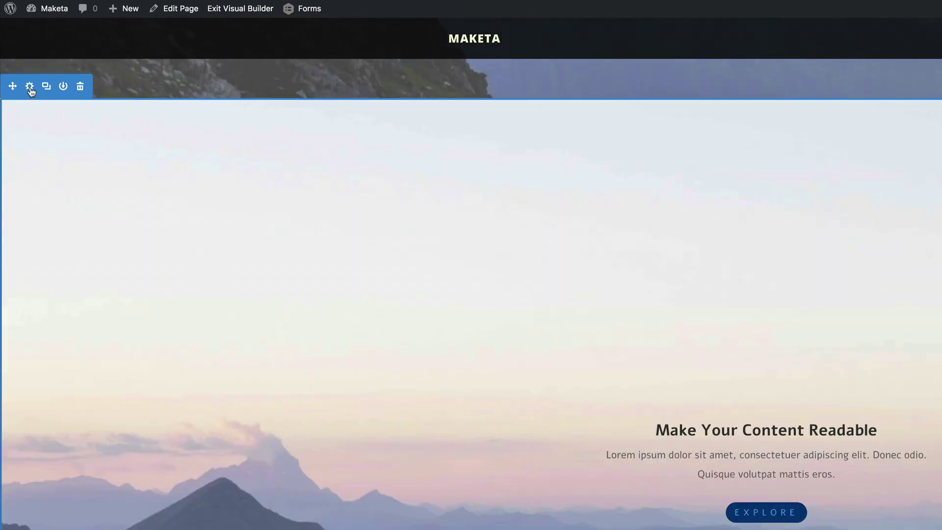
Remove the background color from the duplicated light mountain section
click(30, 87)
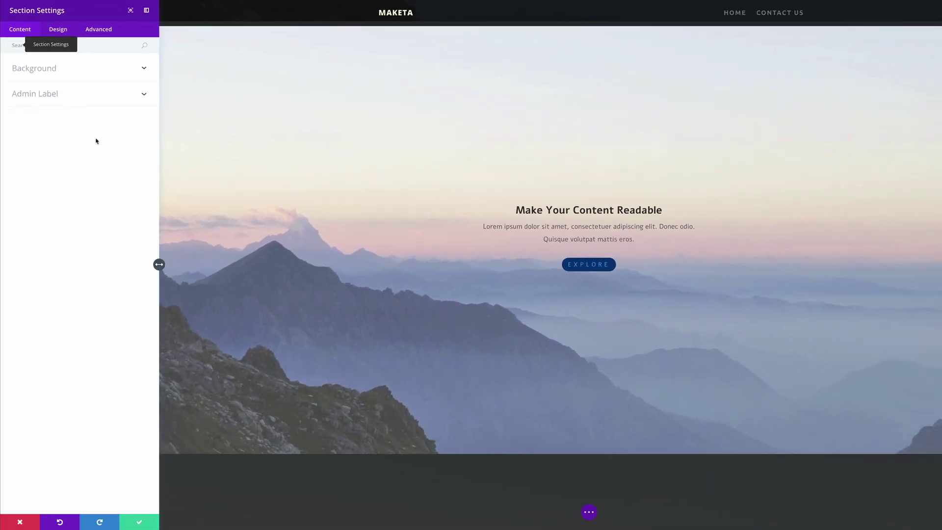
click(53, 70)
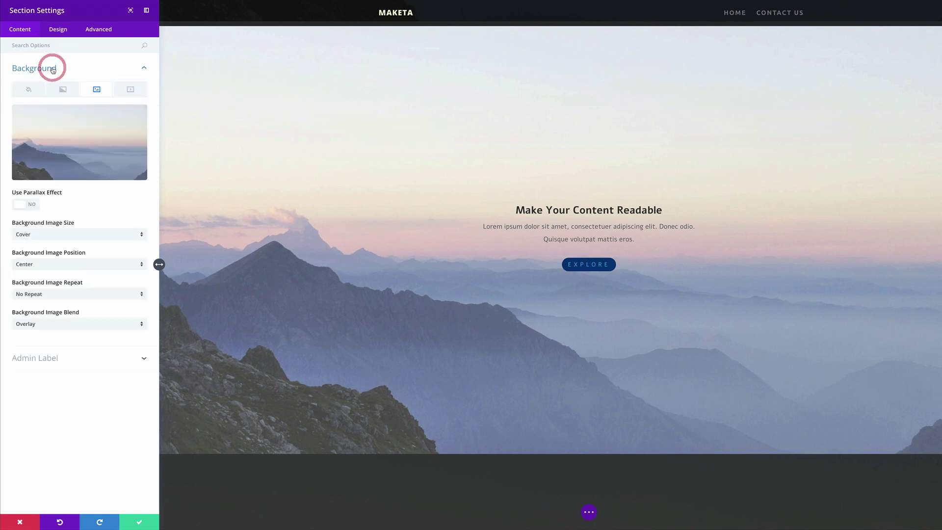
click(30, 90)
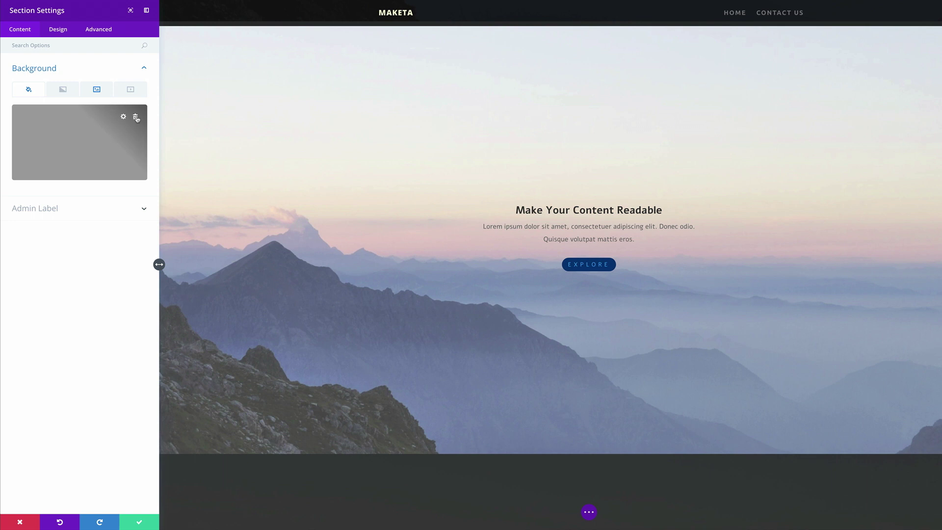
click(136, 117)
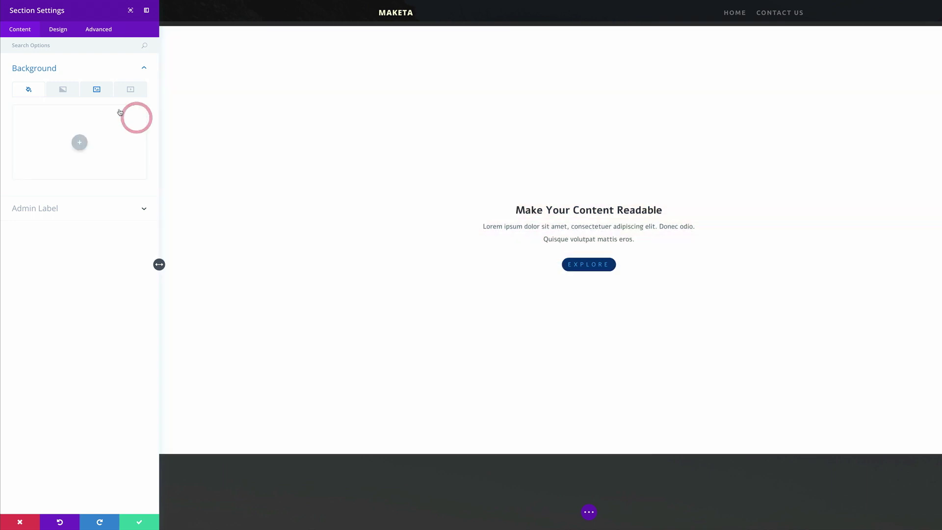
Add a background gradient to the section and set its first color to a very light grey
click(65, 92)
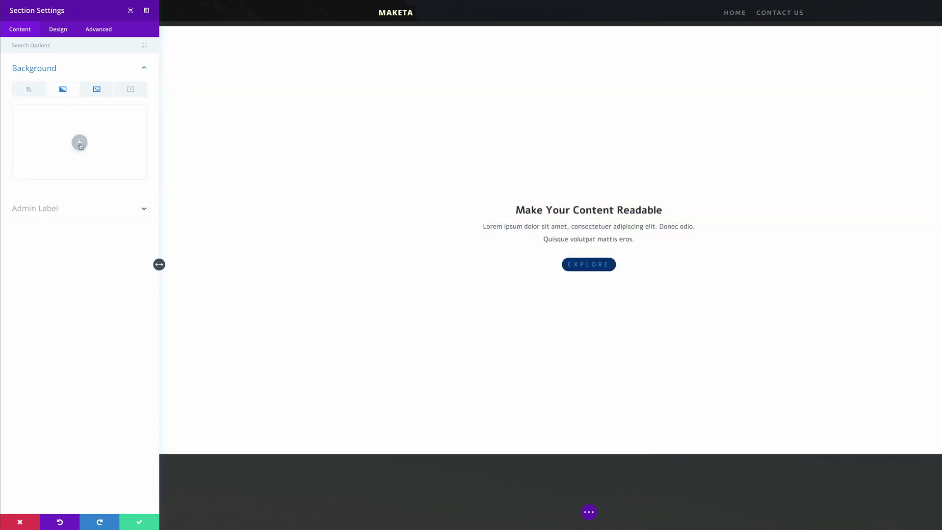
click(80, 143)
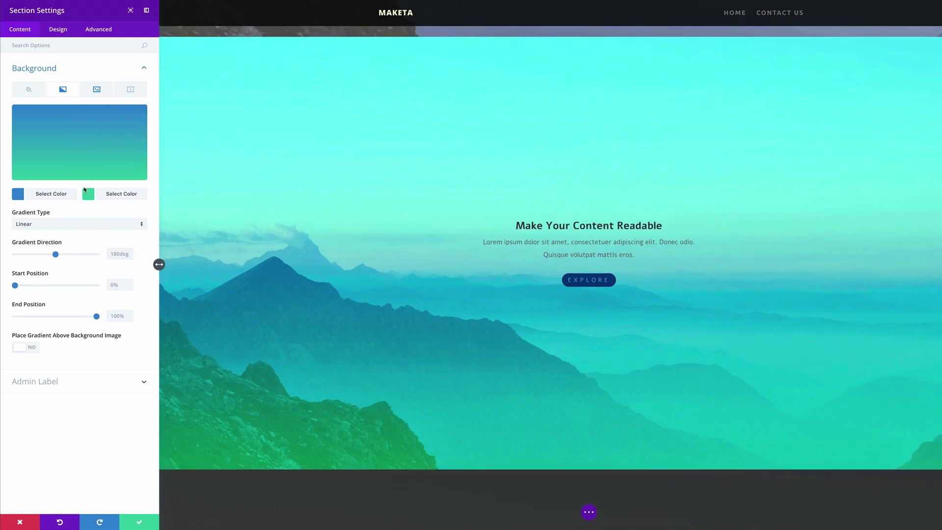
click(18, 194)
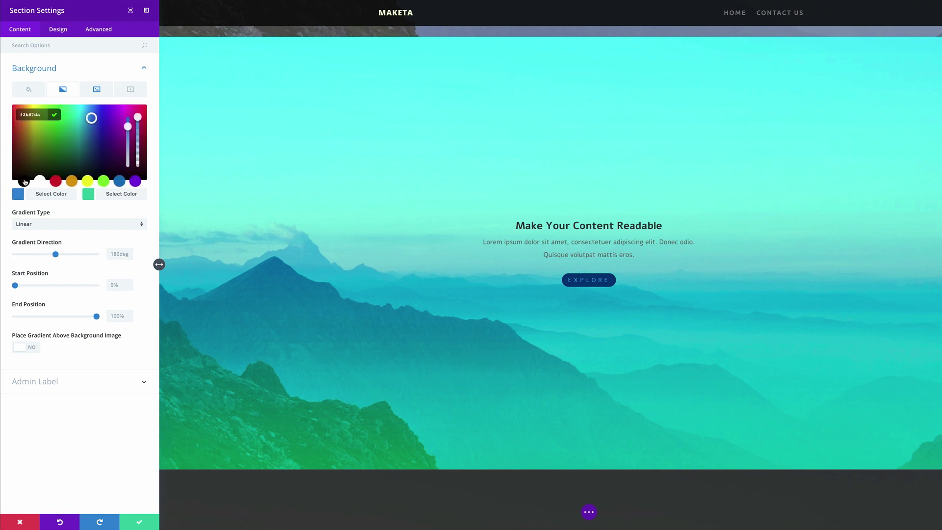
click(24, 181)
drag(15, 148, 10, 109)
click(46, 190)
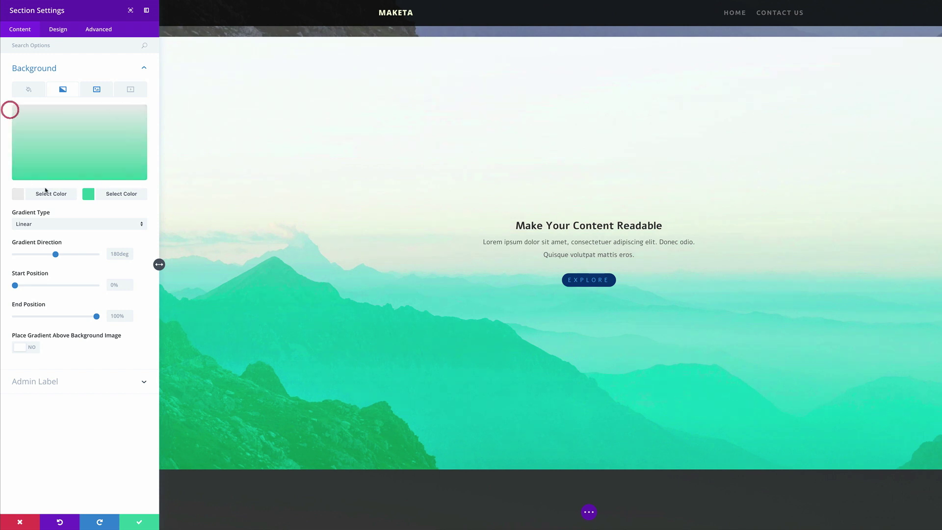
Set the gradient's second color to a very dark navy blue, starting from the blue preset, and save the section settings
click(89, 197)
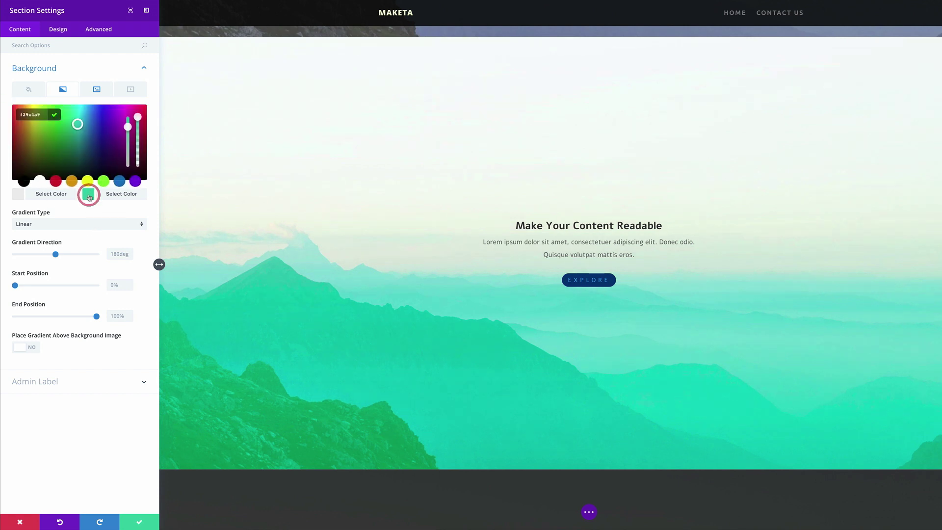
click(119, 182)
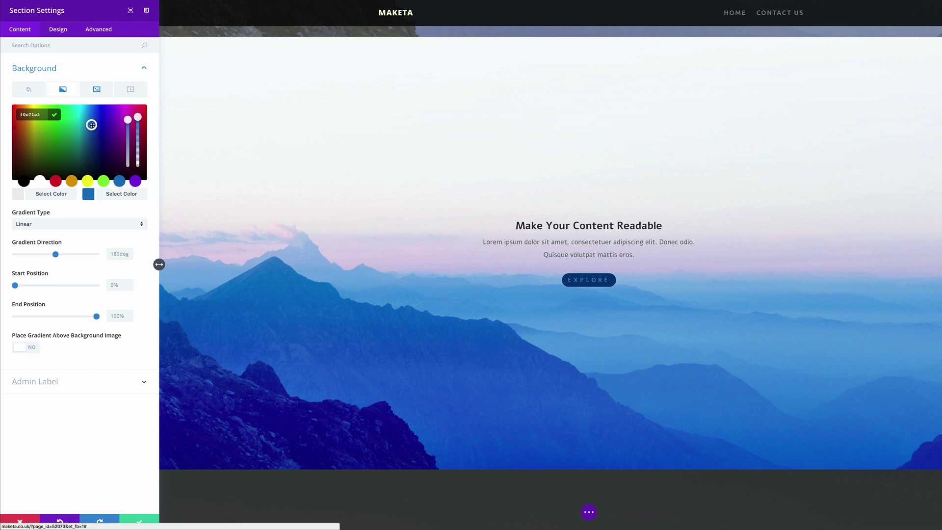
drag(93, 136, 96, 162)
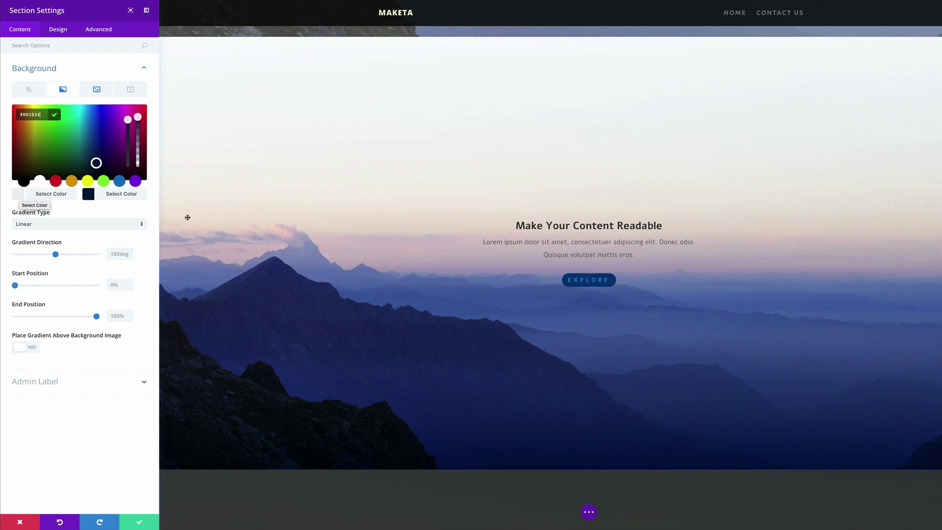
click(139, 523)
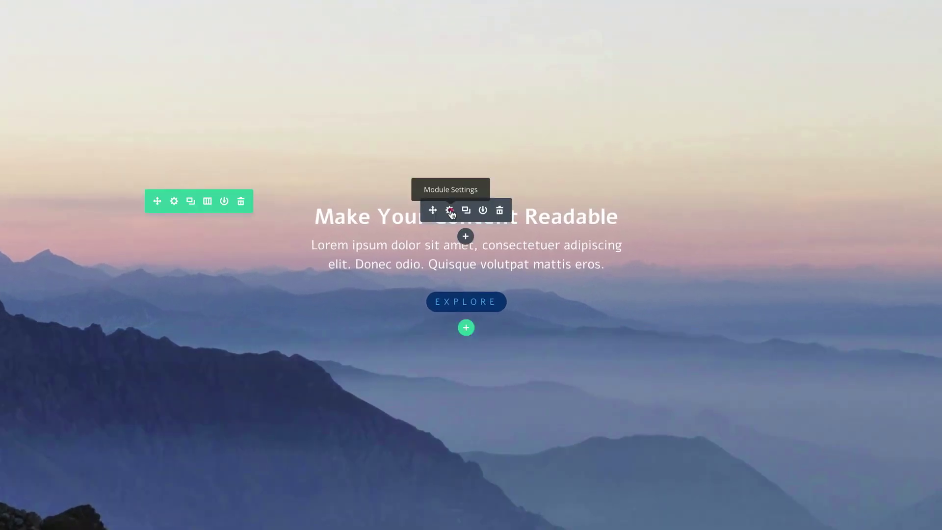
Apply the zero-offset, all-around text shadow style to the white 22px text module in the mountain section
click(449, 211)
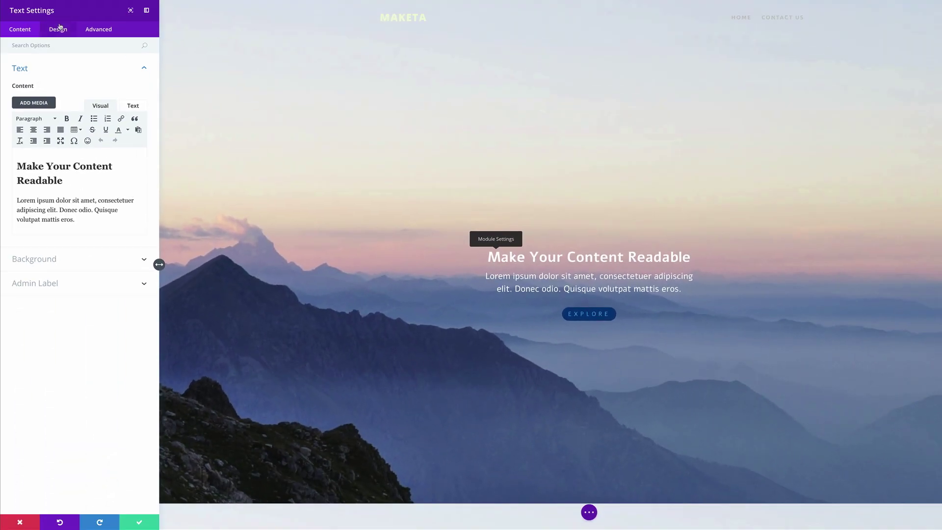
click(59, 28)
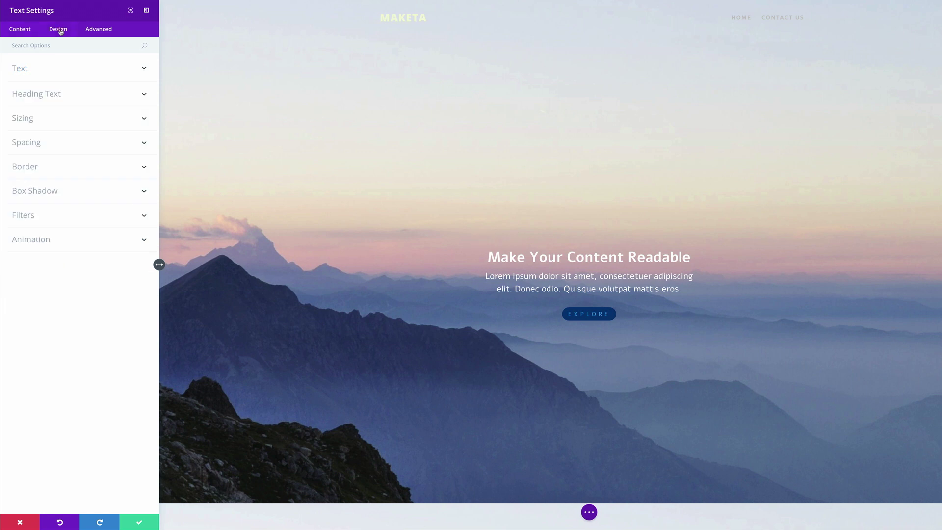
click(40, 72)
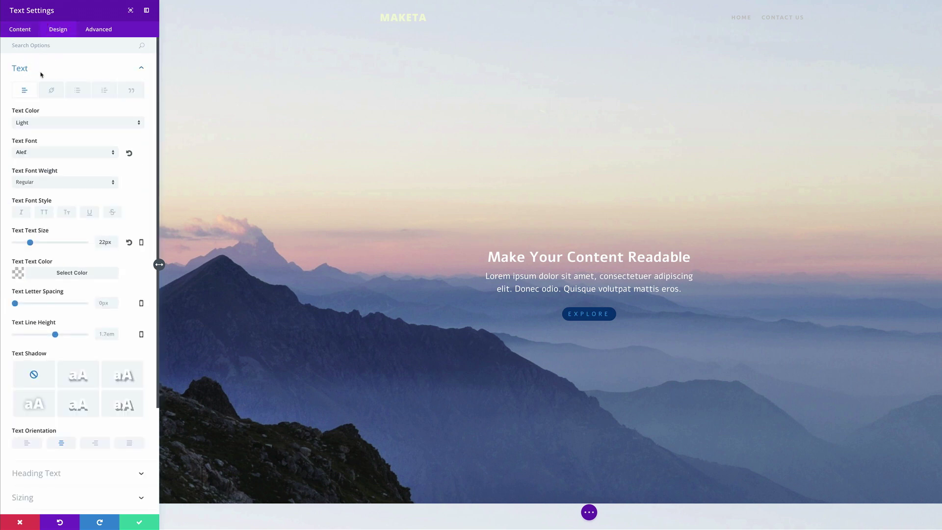
scroll(84, 282, down, 4)
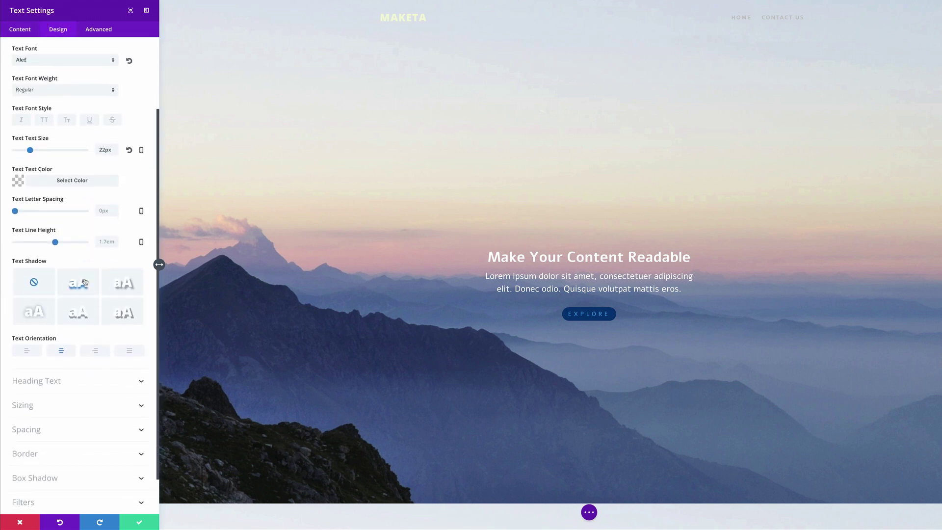
click(39, 304)
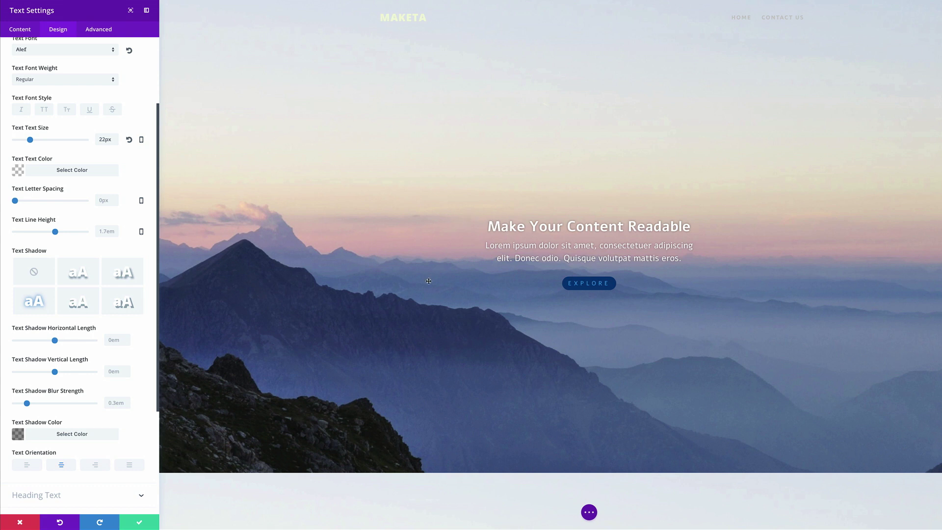
Set the text shadow's blur strength to 0.8em and save the text settings
double_click(110, 403)
key(BackSpace)
text(0.8em)
click(141, 522)
scroll(146, 354, down, 1)
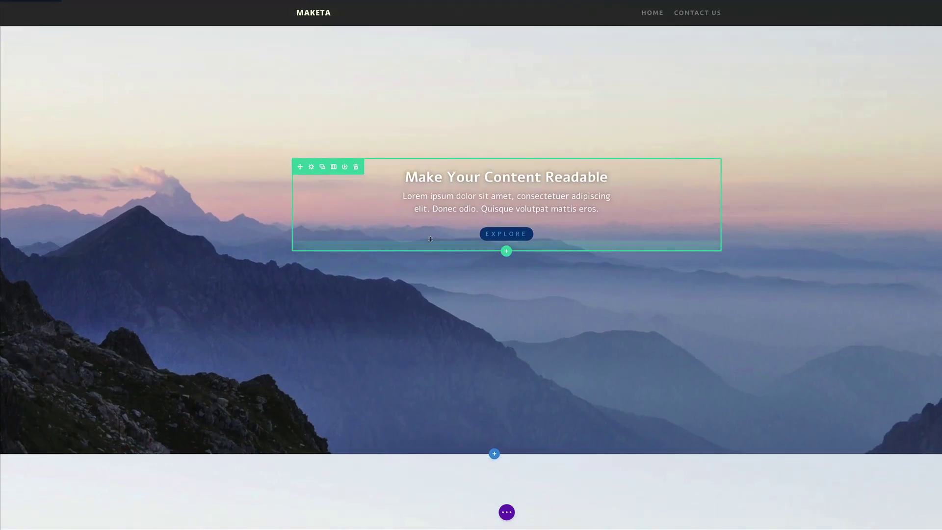
scroll(490, 289, up, 1)
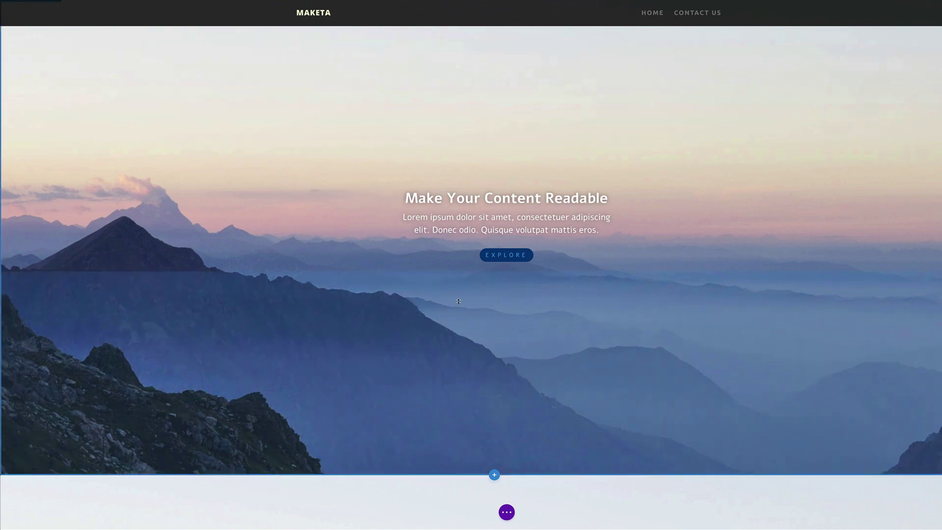
scroll(508, 398, down, 1)
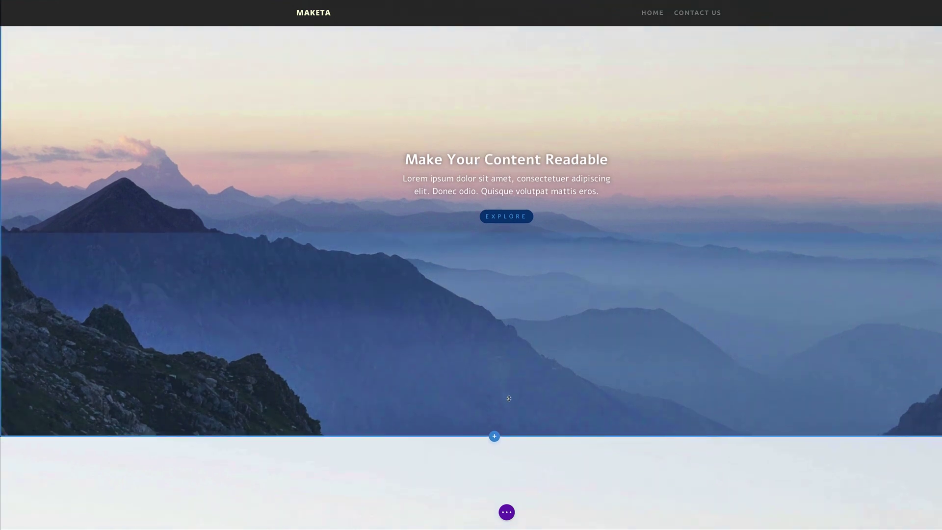
scroll(508, 399, up, 1)
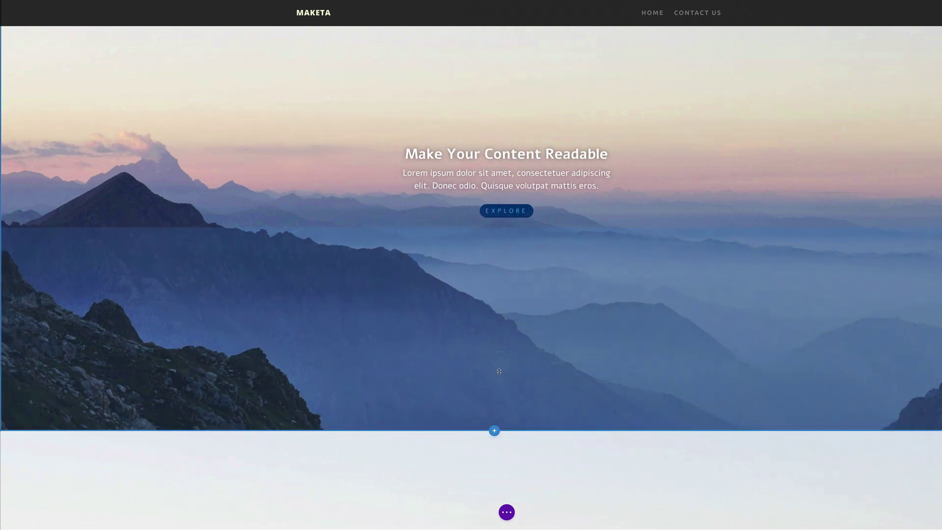
scroll(500, 370, down, 1)
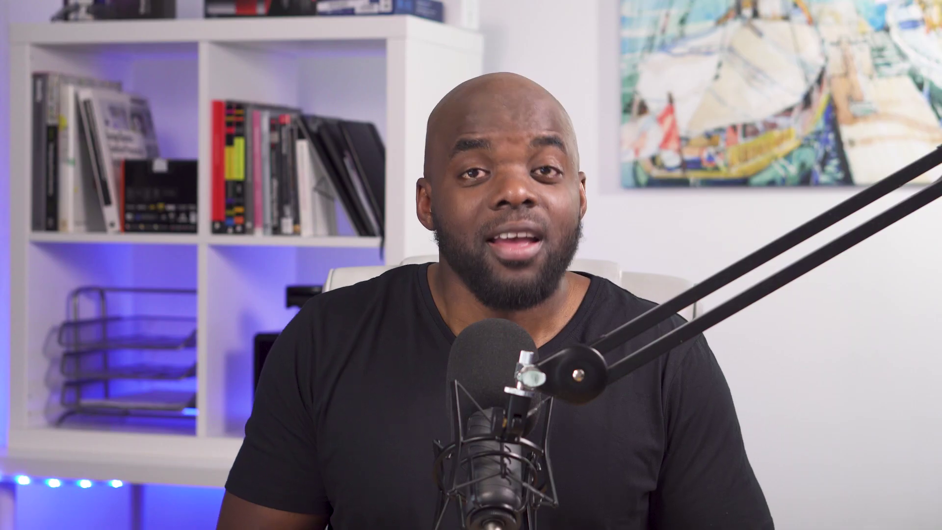